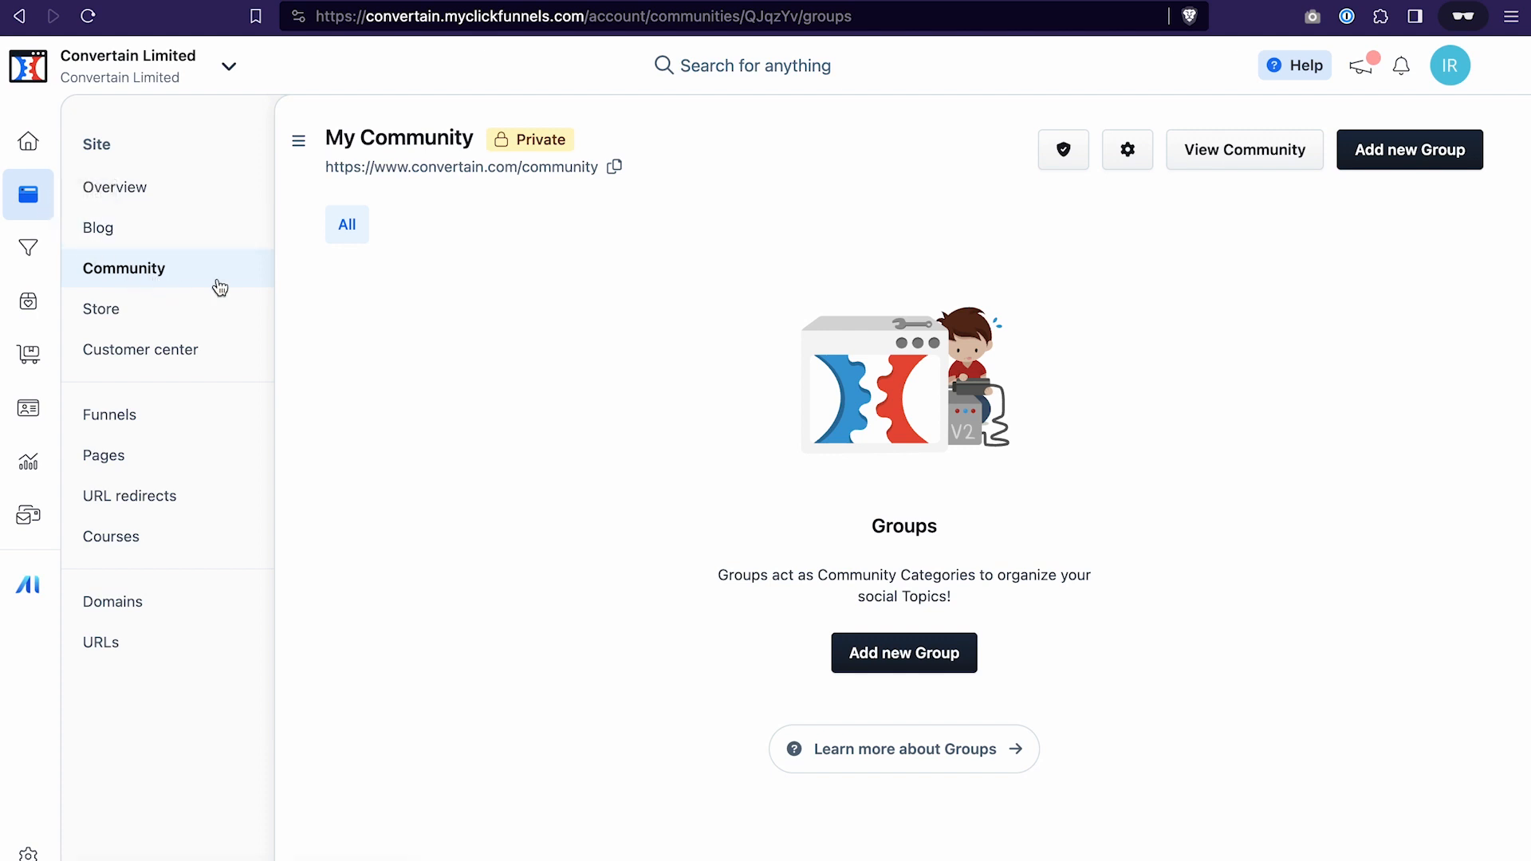
# Create a new community group titled with the owner's first name and "Community", leaving all permission options off
pyautogui.click(1385, 156)
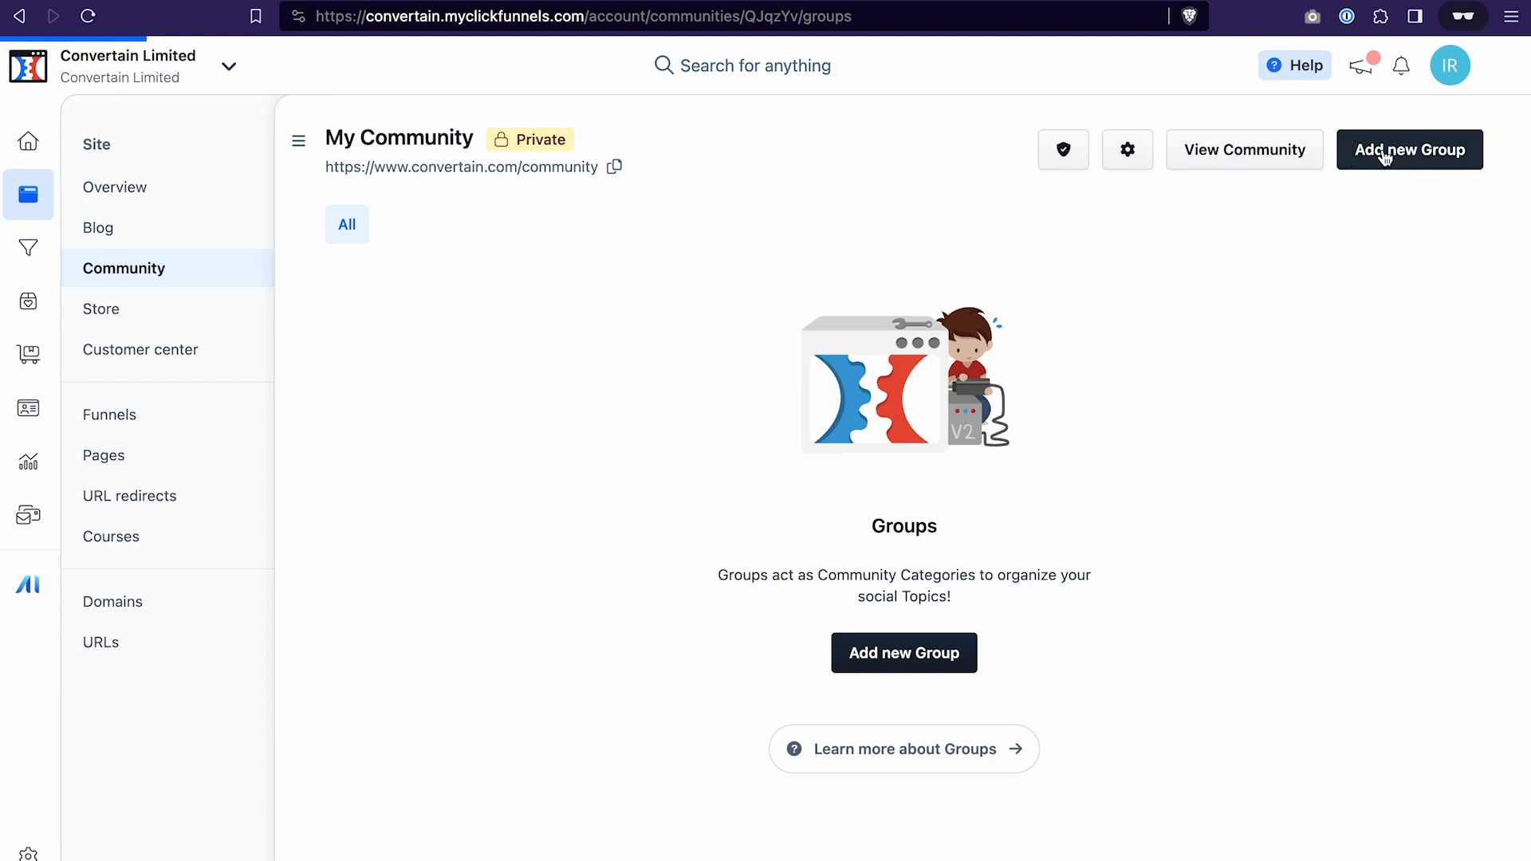
pyautogui.write("Irina's Community")
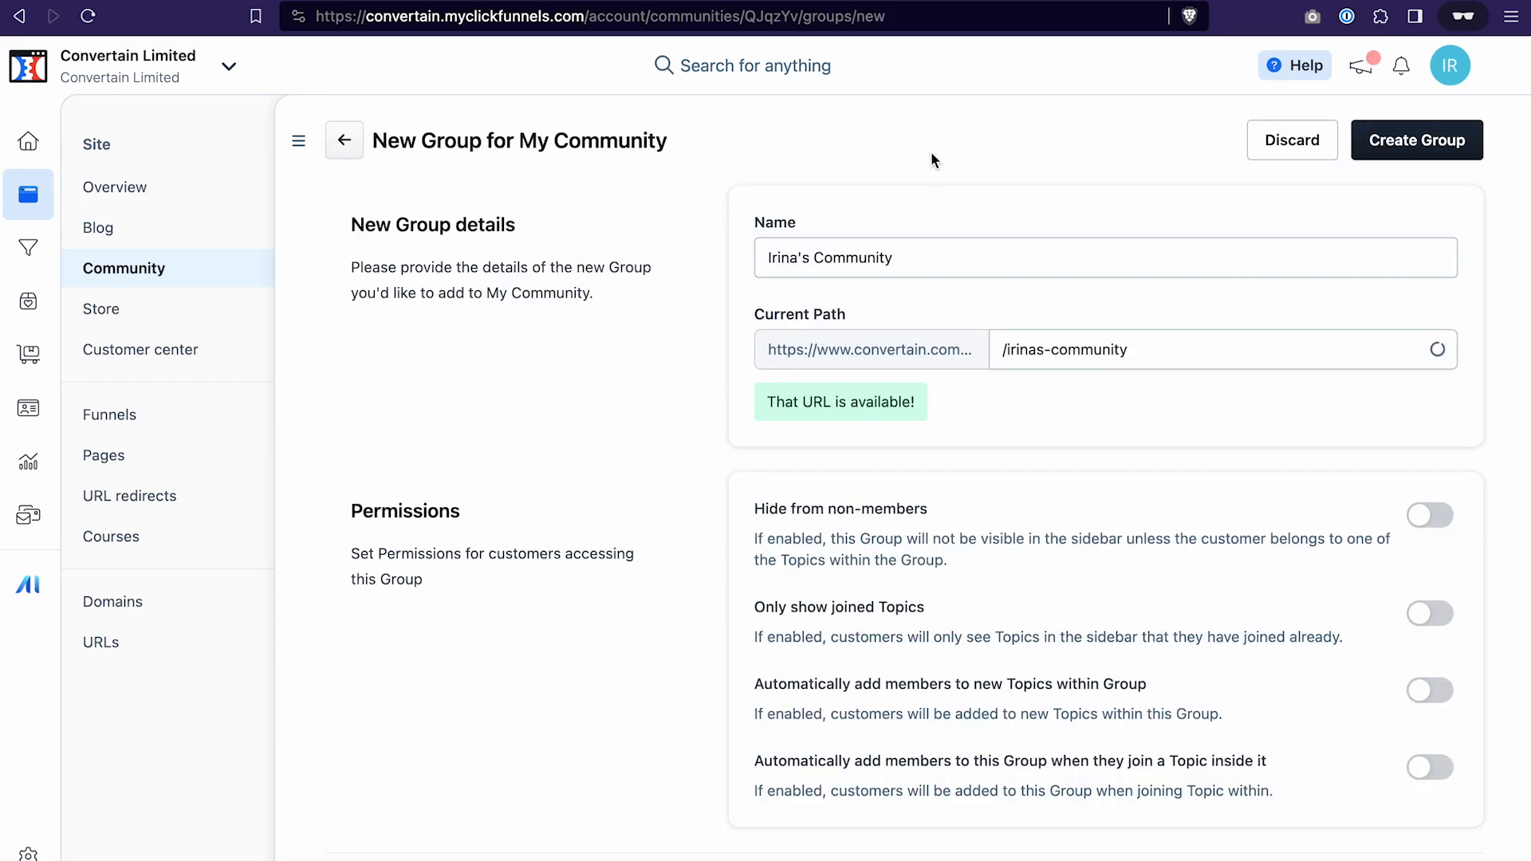
pyautogui.scroll(-2, 590, 491)
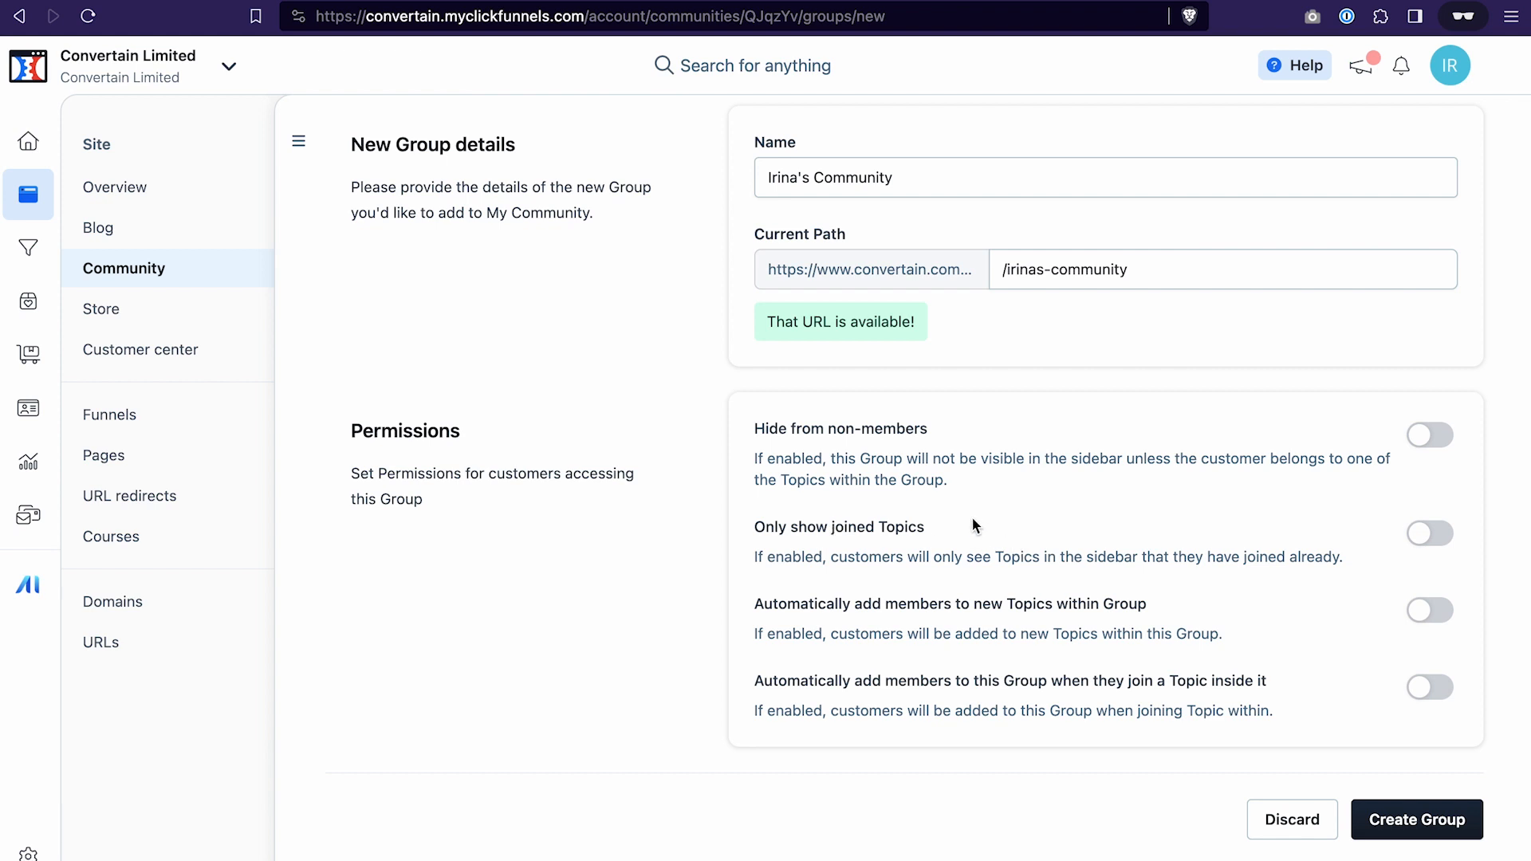
pyautogui.click(1418, 826)
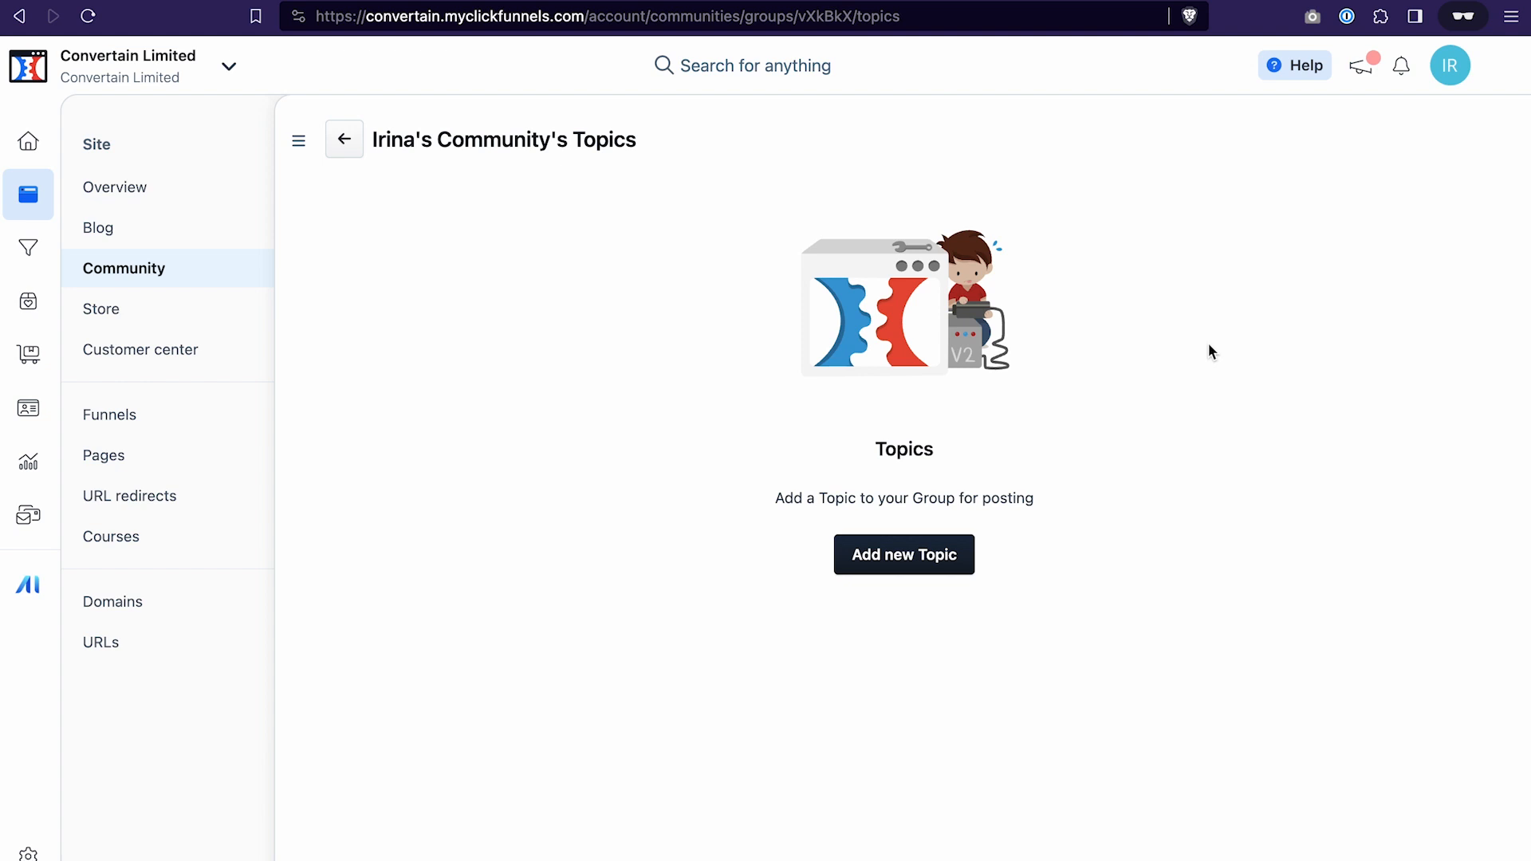
# Start a new topic in the created group and name it "All Users"
pyautogui.click(921, 566)
pyautogui.click(814, 343)
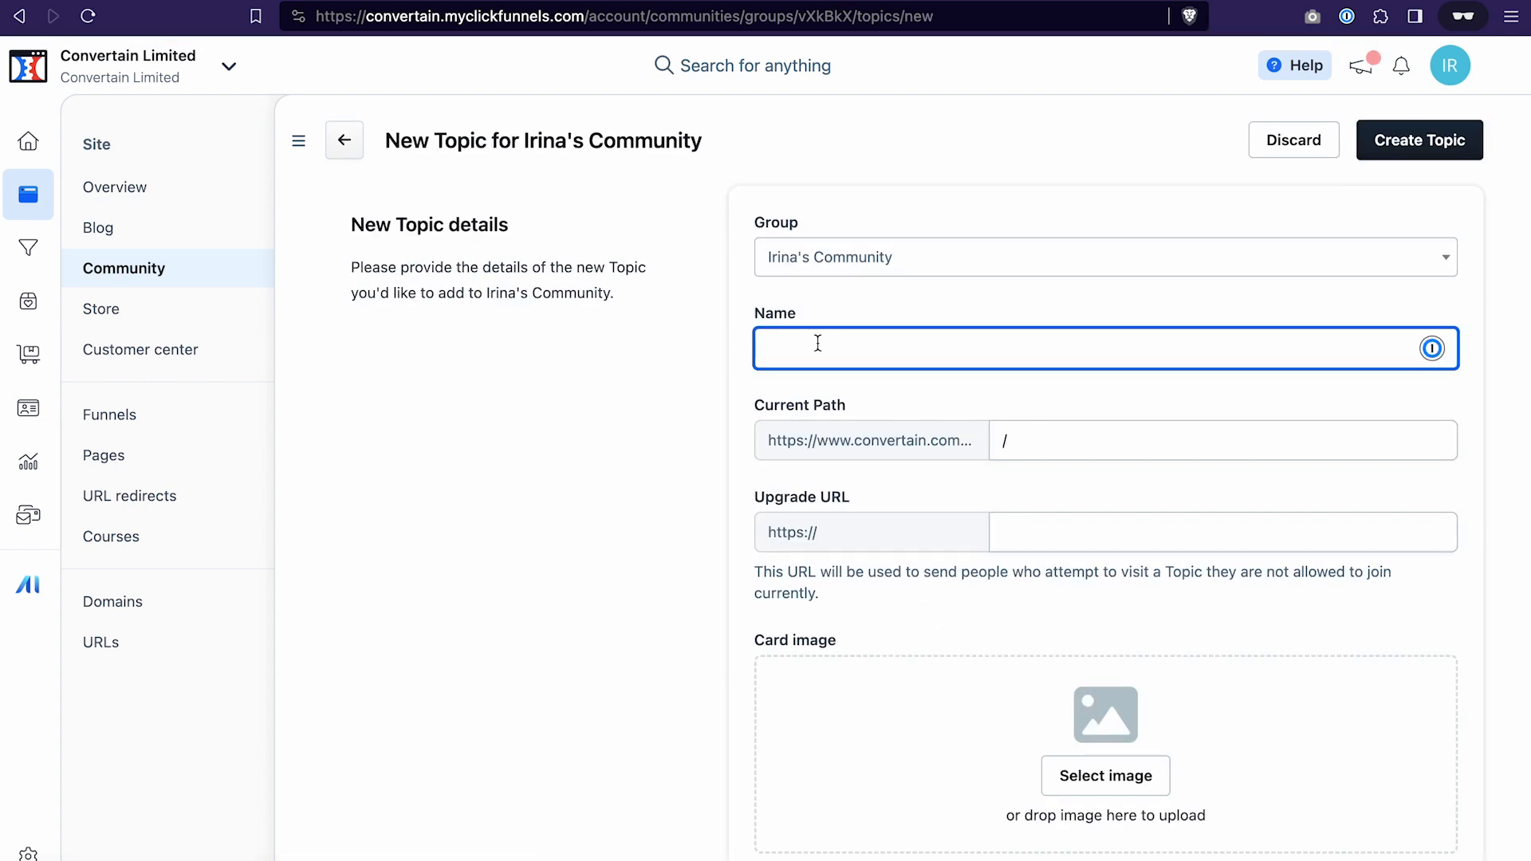
pyautogui.write('All Users')
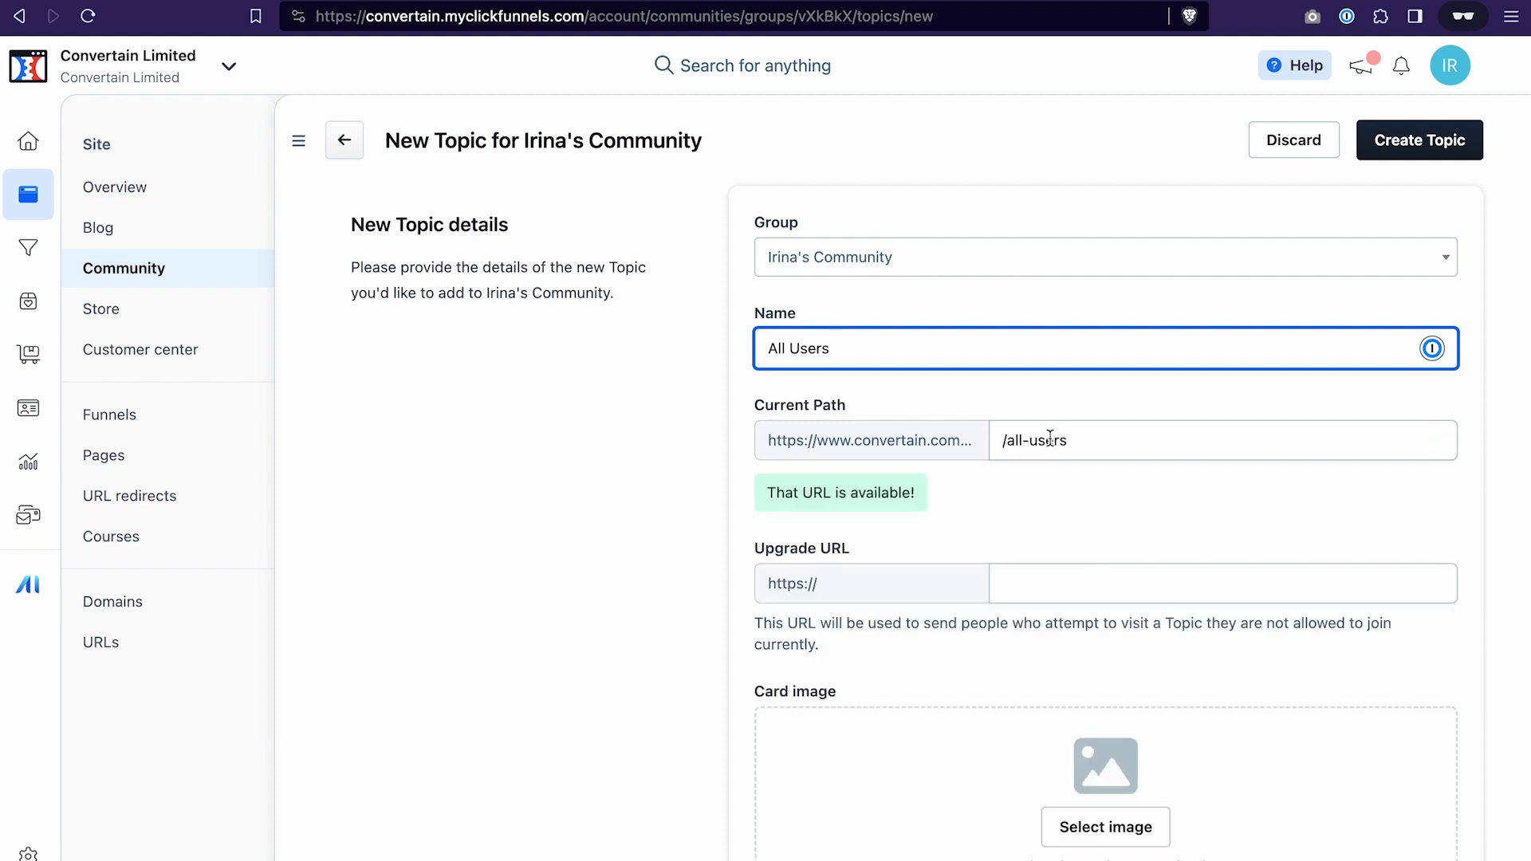
# Give the All Users topic the grinning face emoji and create it with Open access and member posting allowed
pyautogui.scroll(-2, 959, 355)
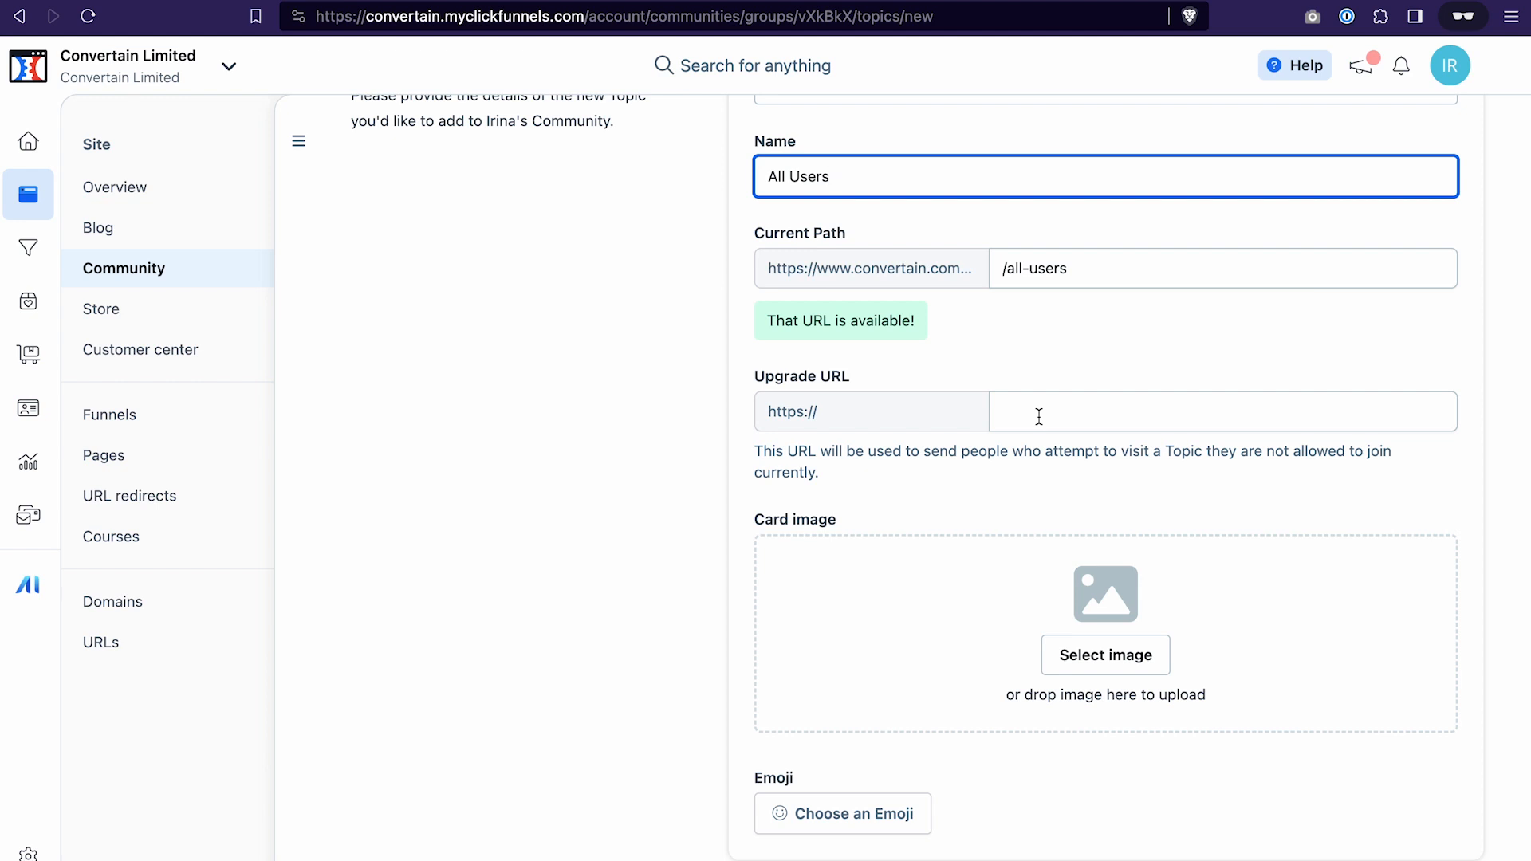
pyautogui.scroll(-5, 1005, 447)
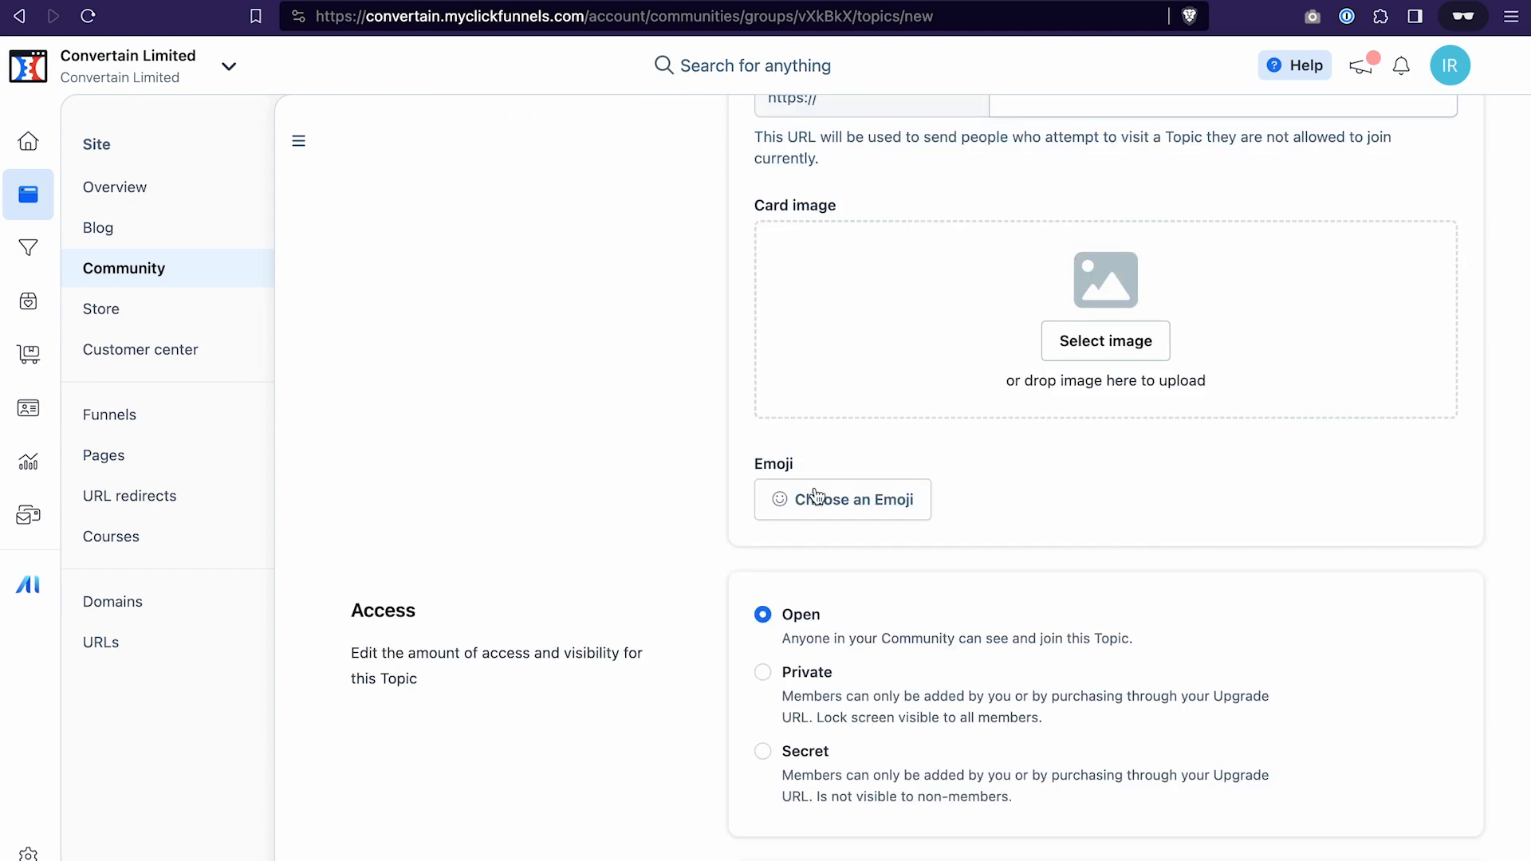
pyautogui.click(839, 503)
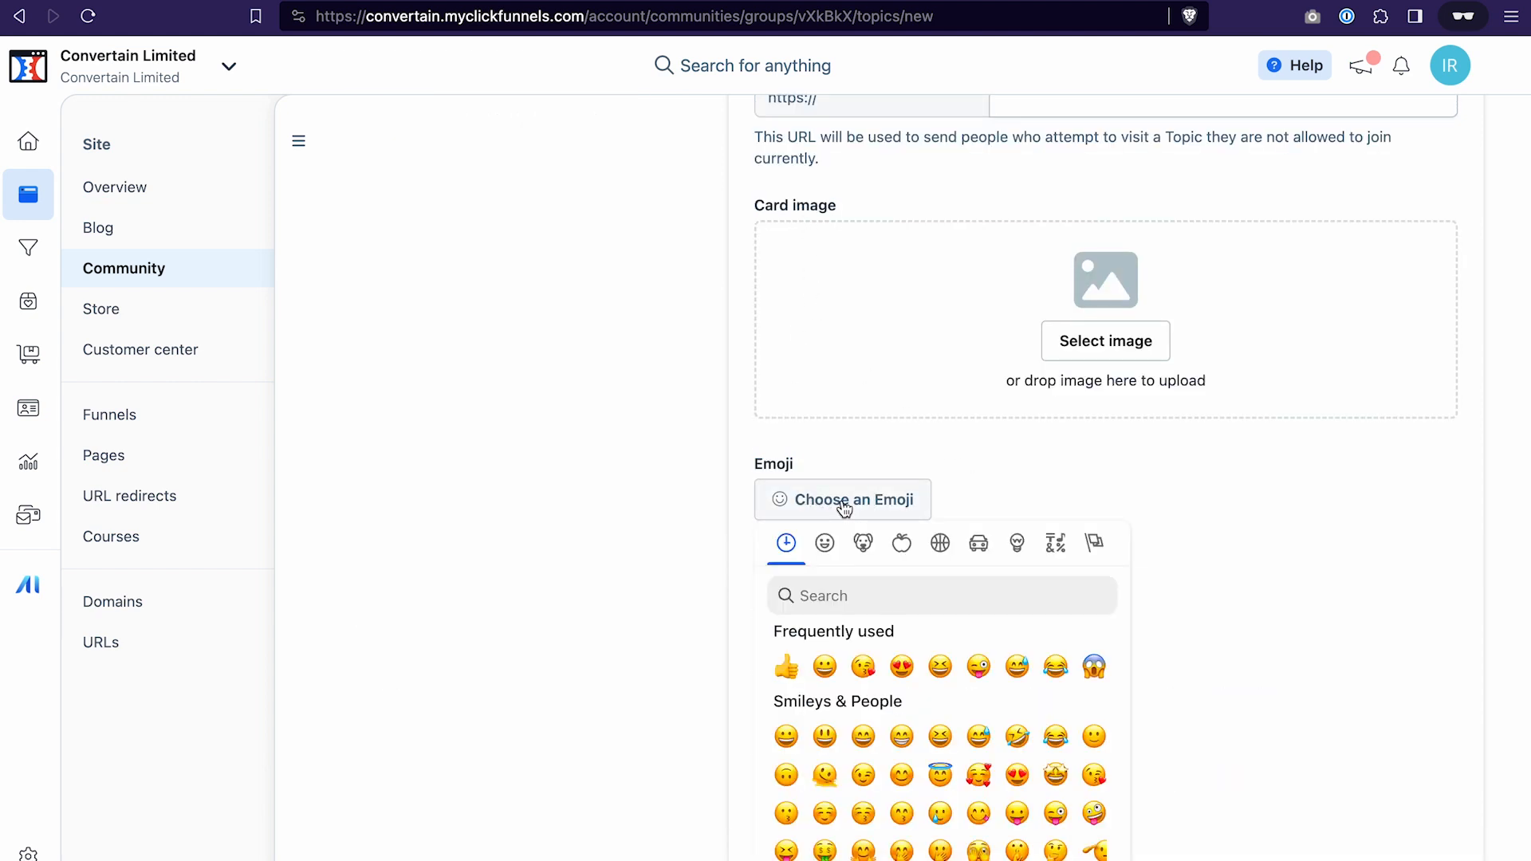
pyautogui.click(824, 666)
pyautogui.scroll(-4, 1011, 467)
pyautogui.scroll(-1, 1011, 470)
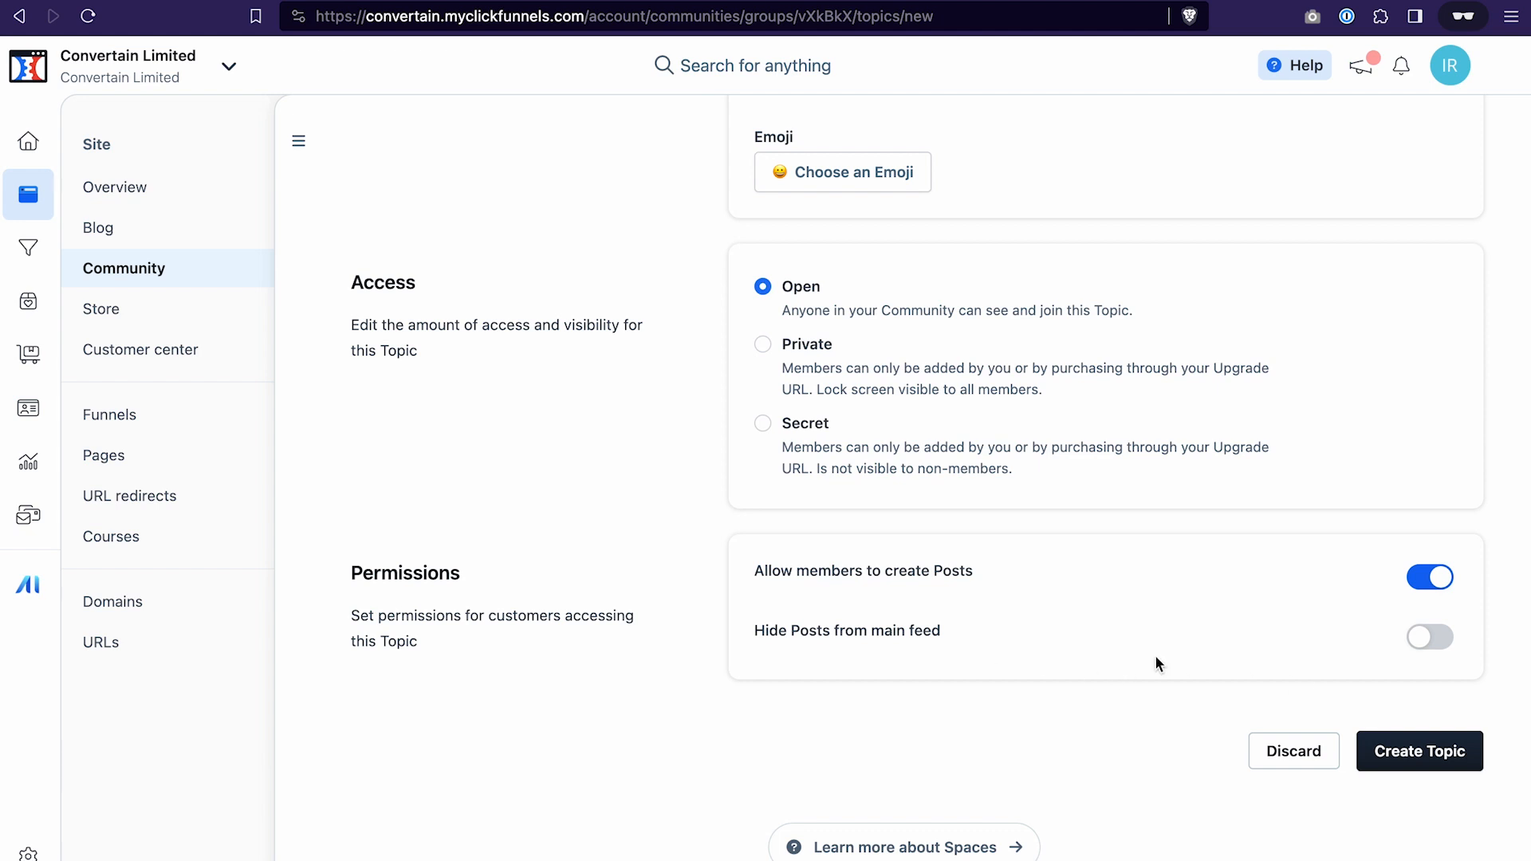
pyautogui.click(1407, 750)
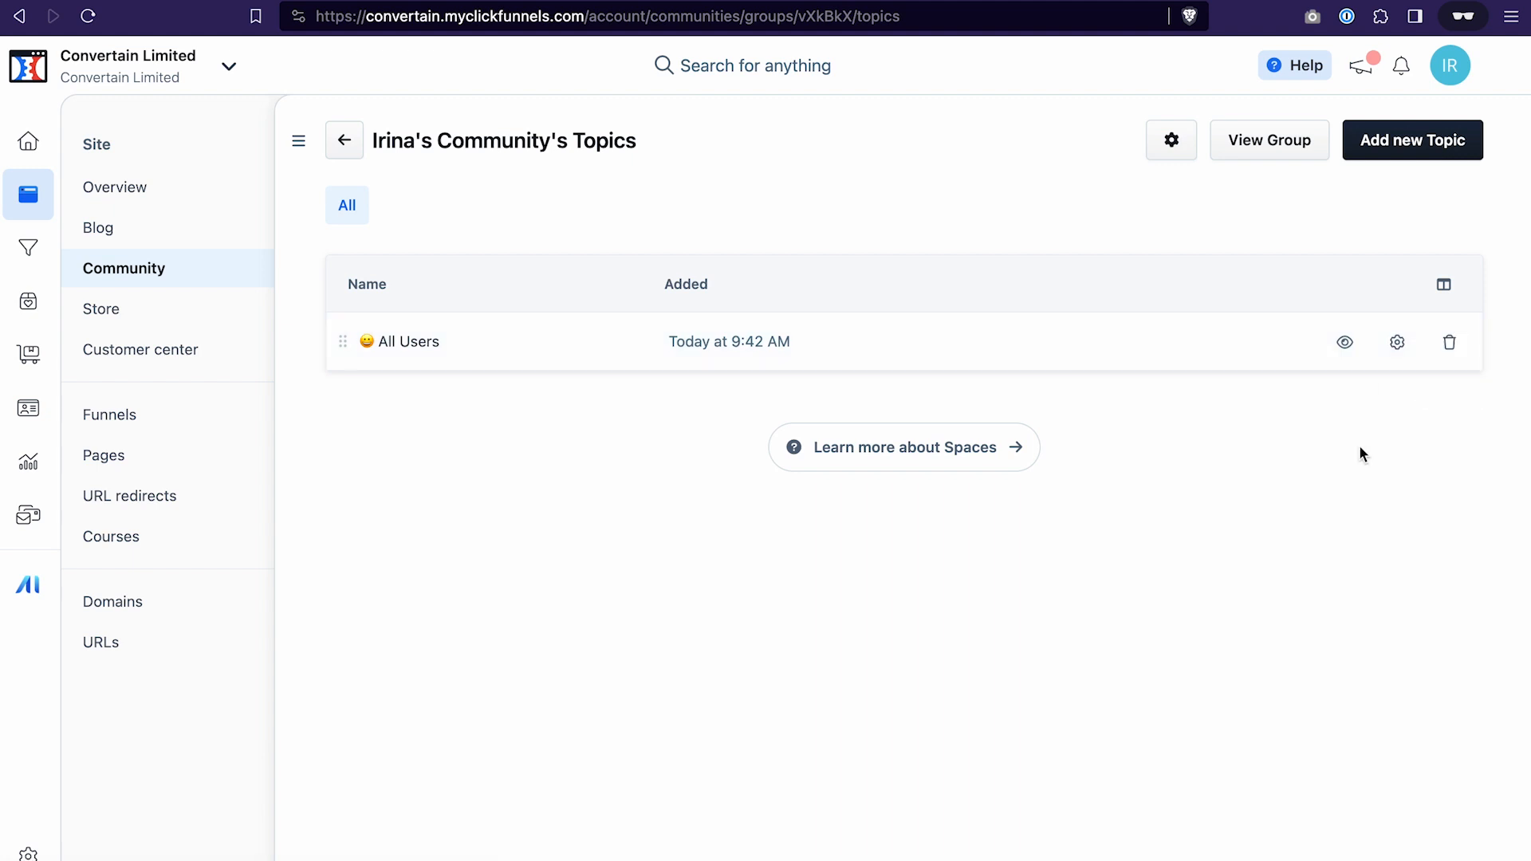
# Start a second topic in the group and name it "VIP"
pyautogui.click(1411, 147)
pyautogui.click(810, 347)
pyautogui.write('VIP')
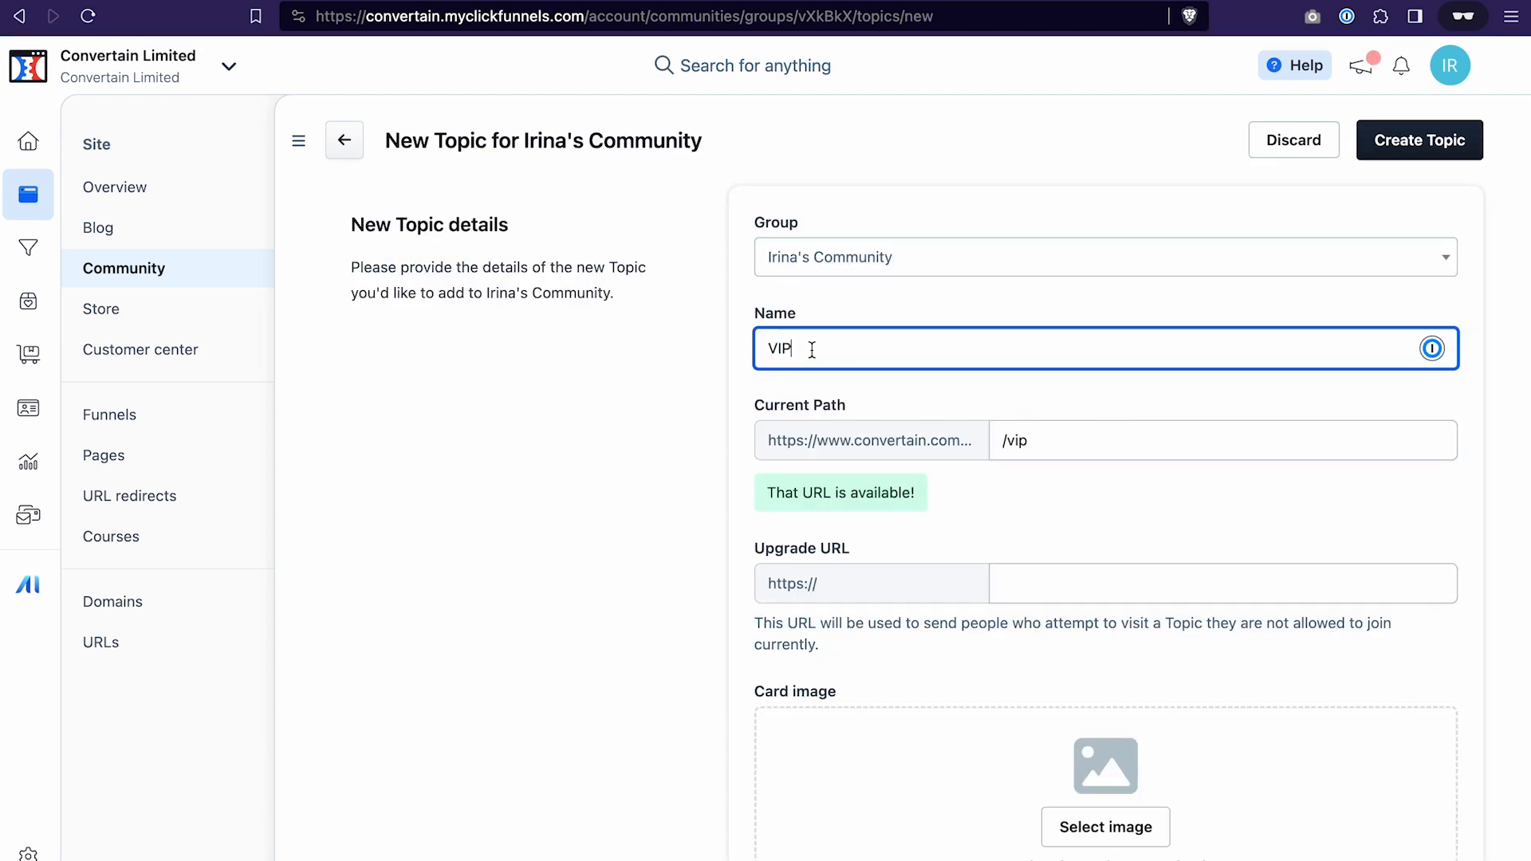
# Search the emojis for "money" and assign the money-mouth face to the VIP topic
pyautogui.scroll(-5, 941, 526)
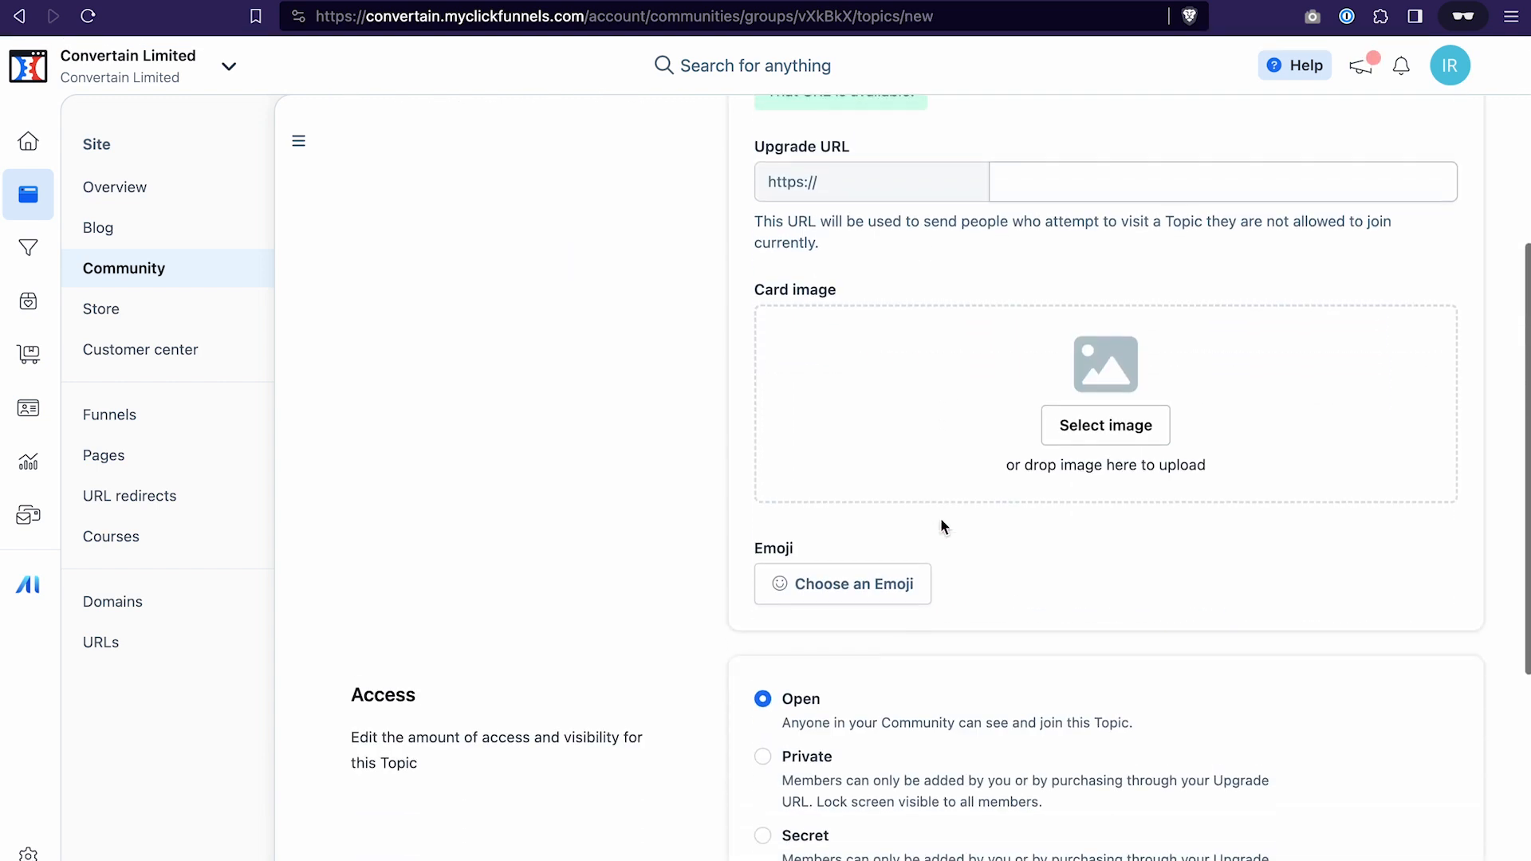
pyautogui.click(864, 580)
pyautogui.click(861, 665)
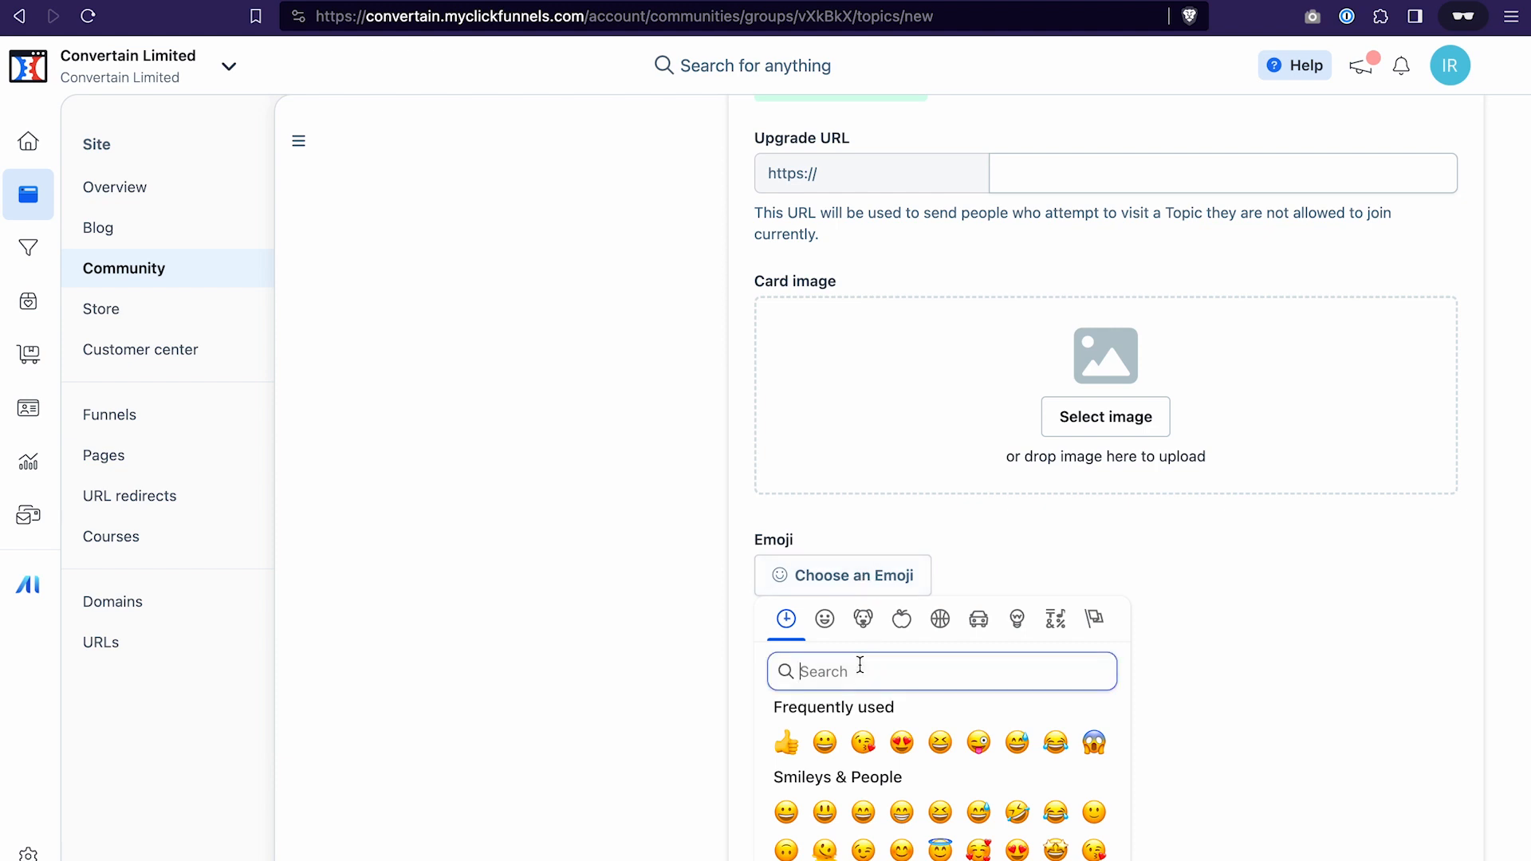
pyautogui.write('money')
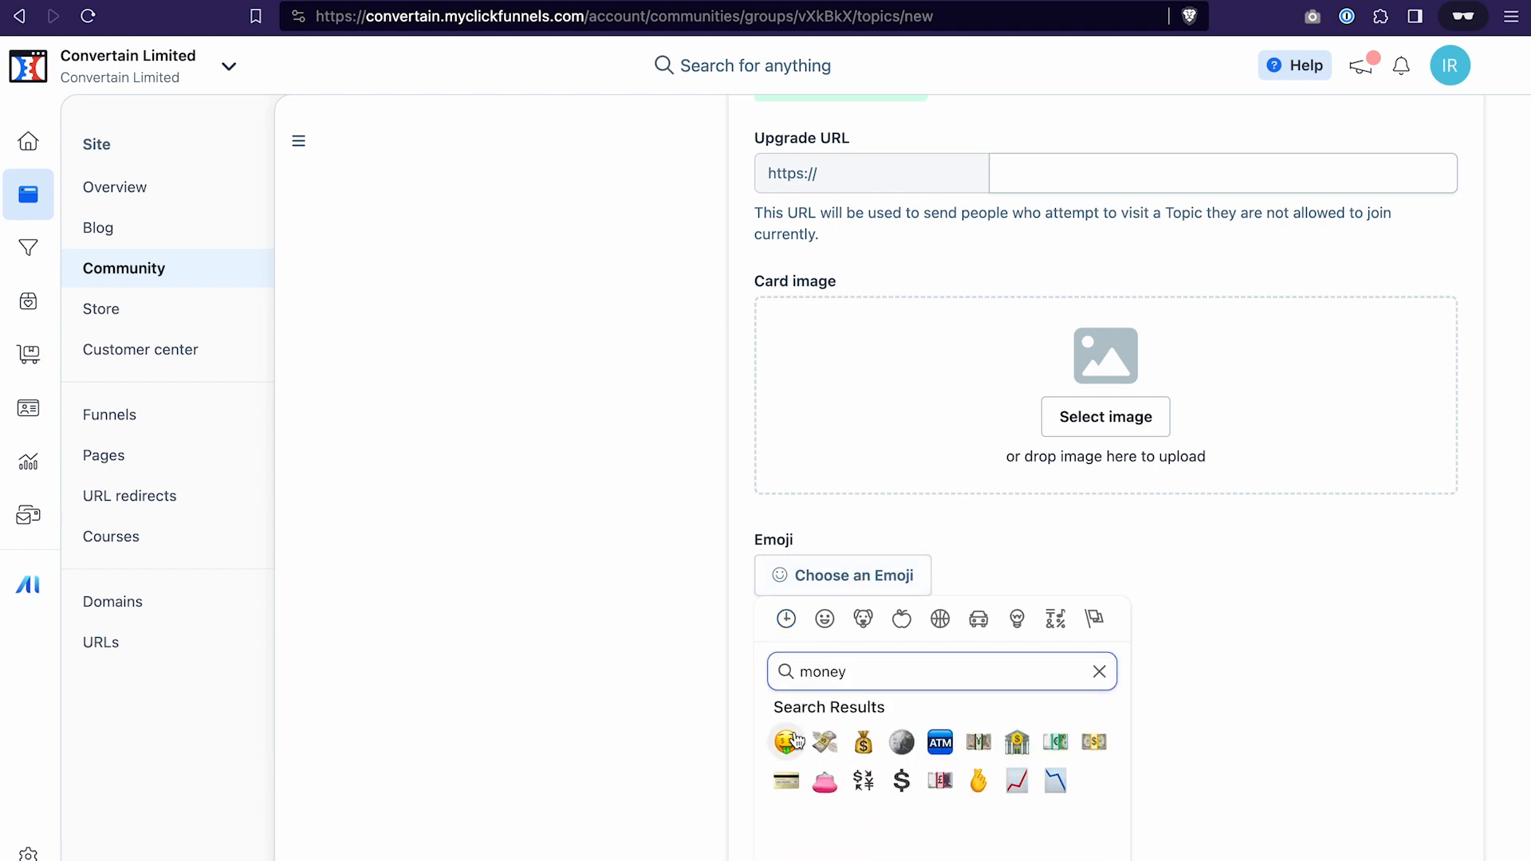
pyautogui.click(788, 742)
# Set the VIP topic's access to Private and create the topic
pyautogui.scroll(-3, 788, 747)
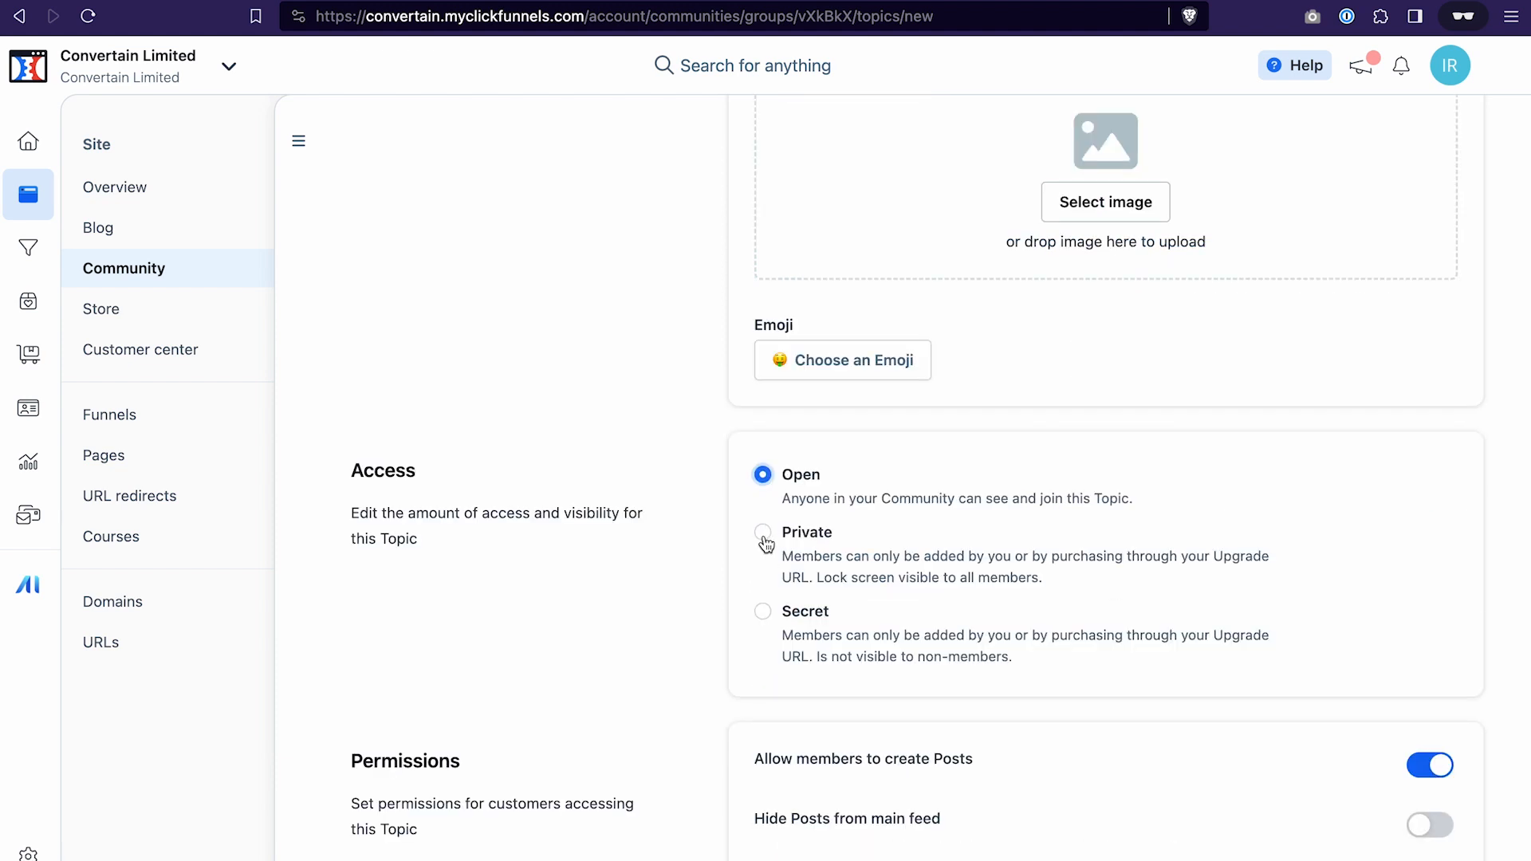
pyautogui.click(763, 536)
pyautogui.scroll(-2, 860, 454)
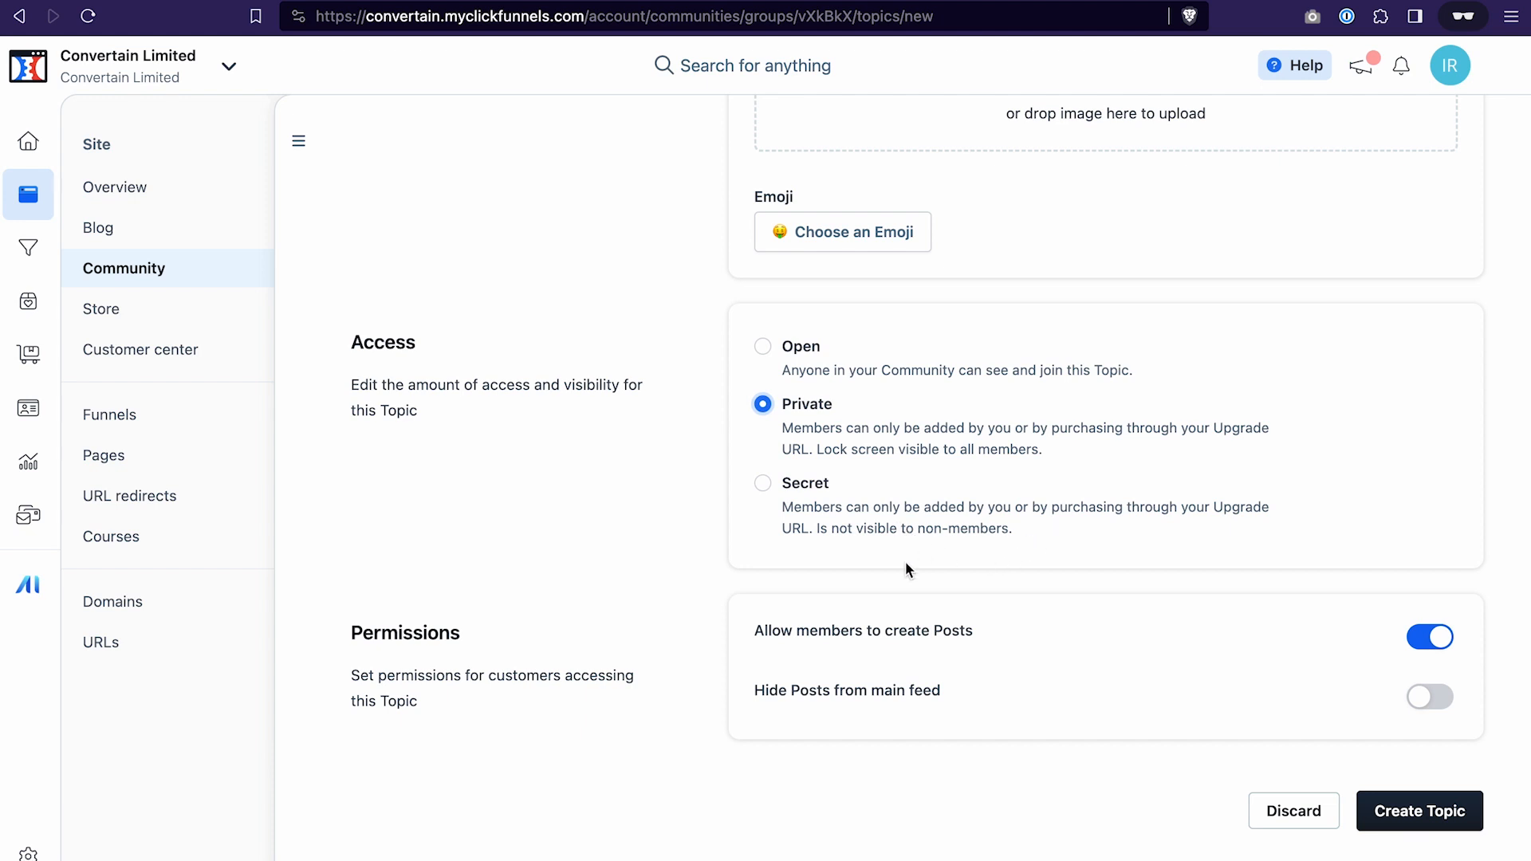
pyautogui.scroll(-1, 1036, 562)
pyautogui.click(1410, 764)
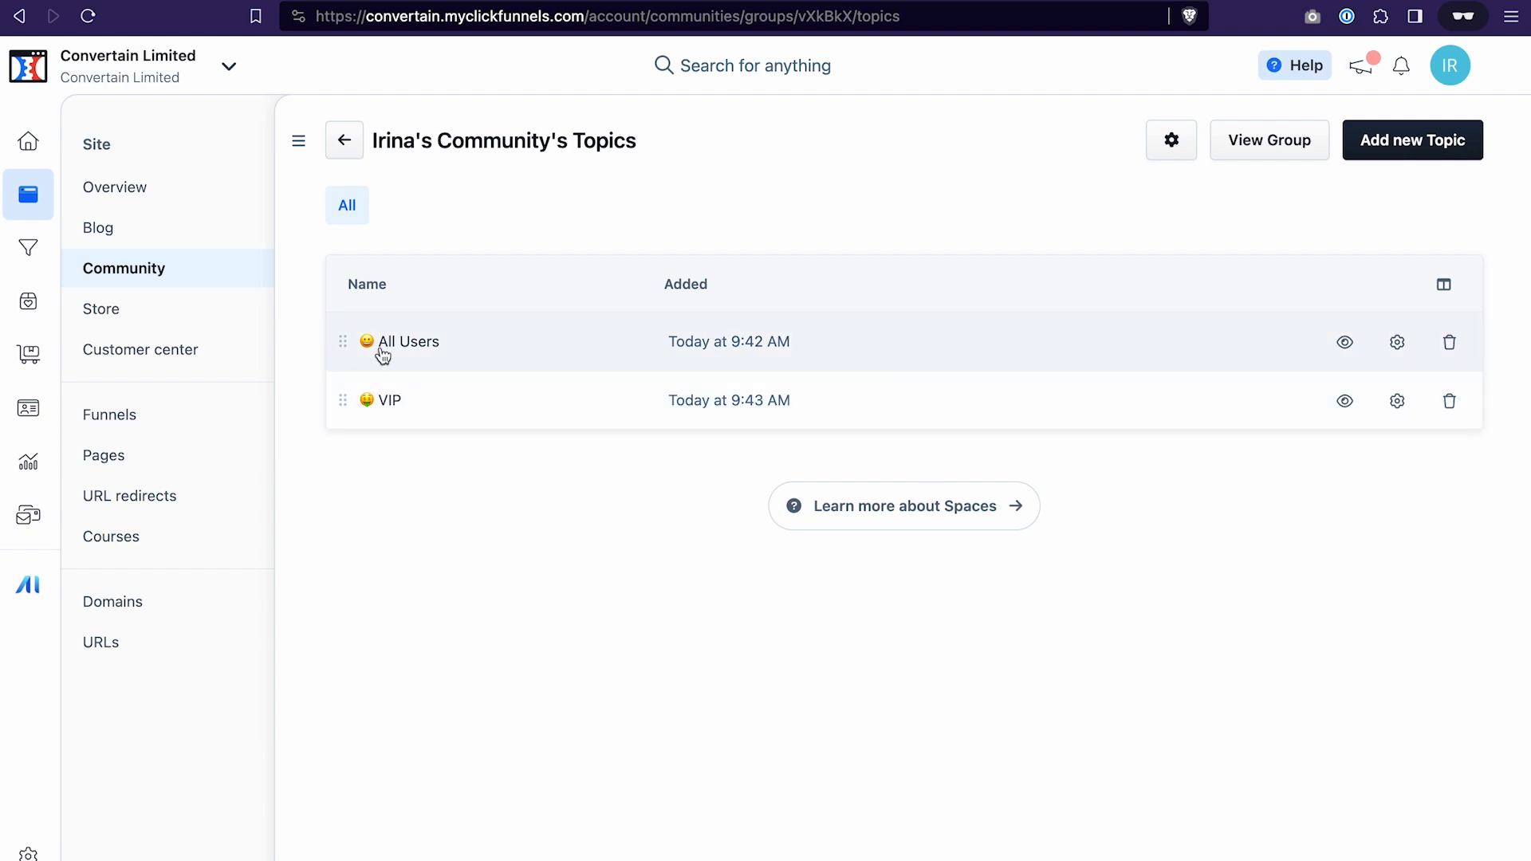
# Add a new post to the All Users topic titled "Test Post" with Lorem ipsum placeholder text as its body
pyautogui.click(420, 342)
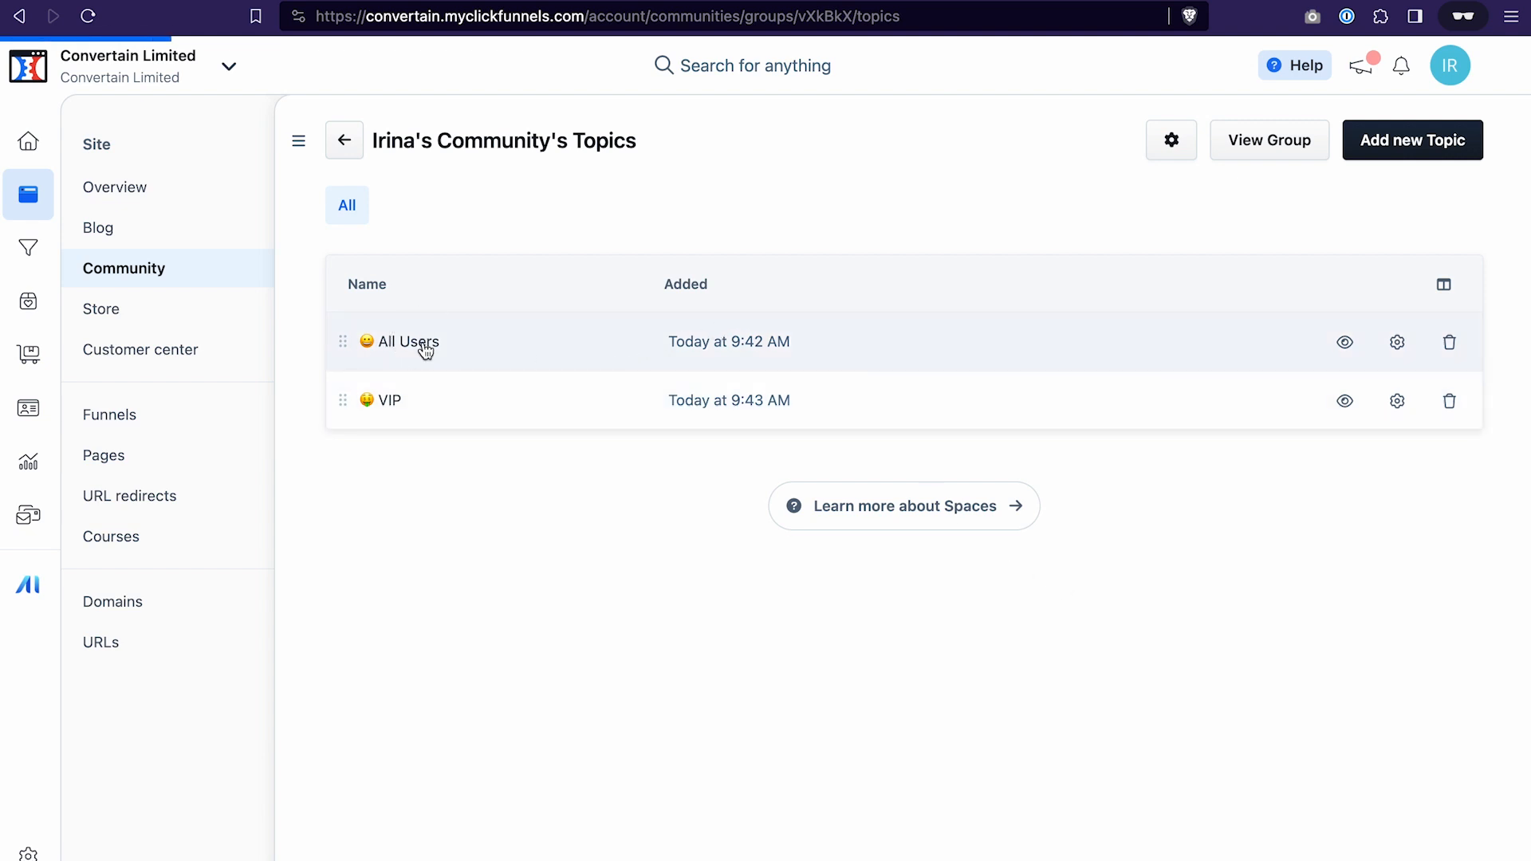
pyautogui.click(916, 362)
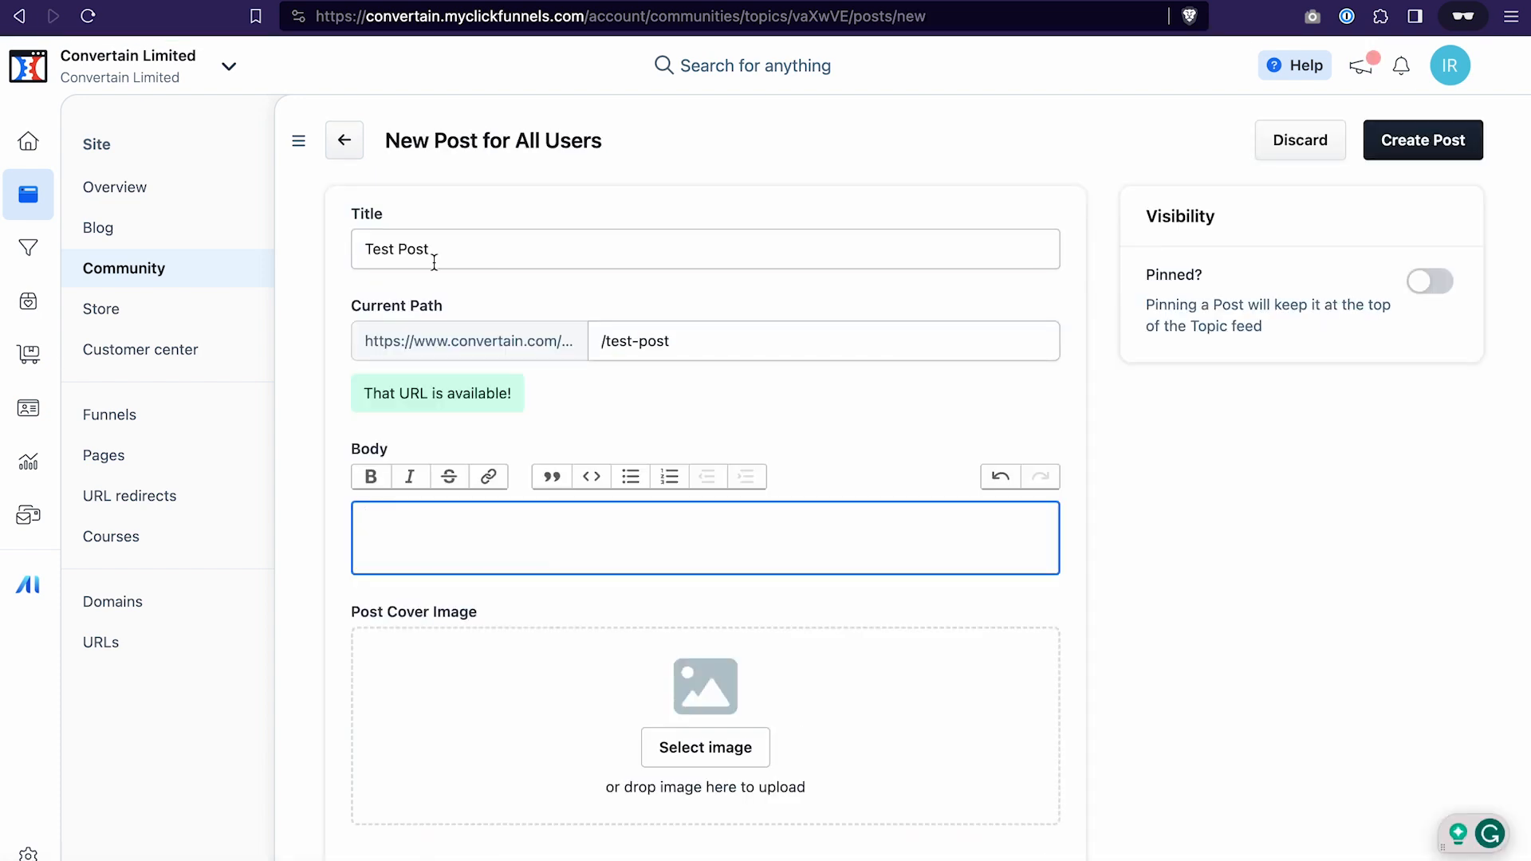
pyautogui.write('Lorem ipsum dolor sit amet, consetetur sadipscing elitr, sed diam nonumy eirmod tempor invidunt ut labore et dolore magna aliquyam erat, sed diam voluptua. At vero eos et accusam et justo duo dolores et ea rebum. Stet clita kasd gubergren, no sea takimata sanctus est Lorem ipsum dolor sit amet. Lorem ipsum dolor sit amet, consetetur sadipscing elitr, sed diam nonumy eirmod tempor invidunt ut labore et dolore magna aliquyam erat, sed diam voluptua. At vero eos et accusam et justo duo dolores et ea rebum. Stet clita kasd gubergren, no sea takimata sanctus est Lorem ipsum dolor sit amet.')
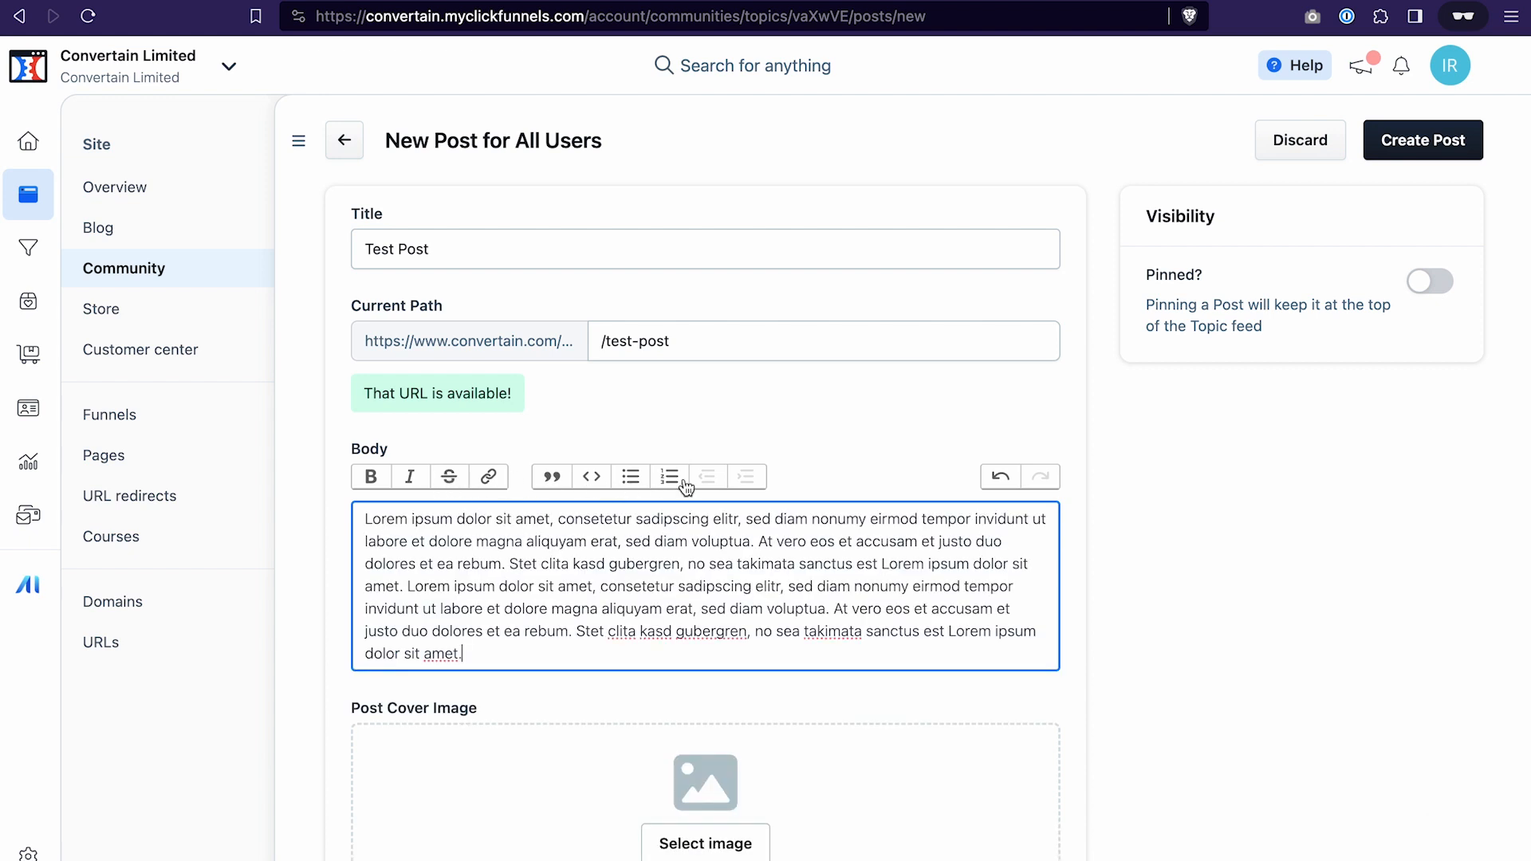
# Review the post's cover image, contact and SEO fields, then pin the post and create it
pyautogui.scroll(-2, 708, 556)
pyautogui.scroll(-5, 708, 556)
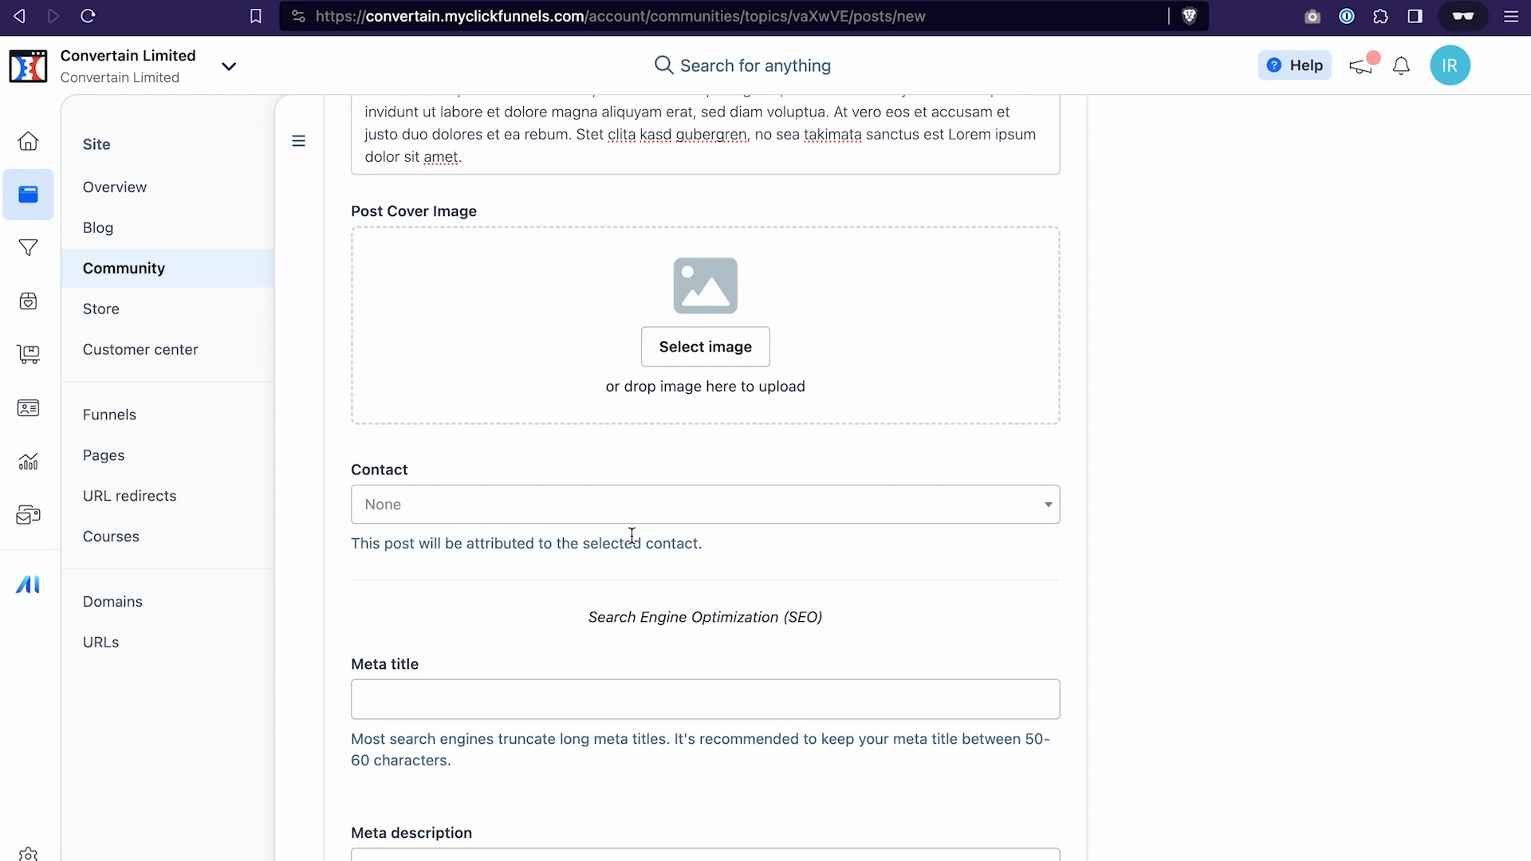
pyautogui.scroll(-2, 630, 536)
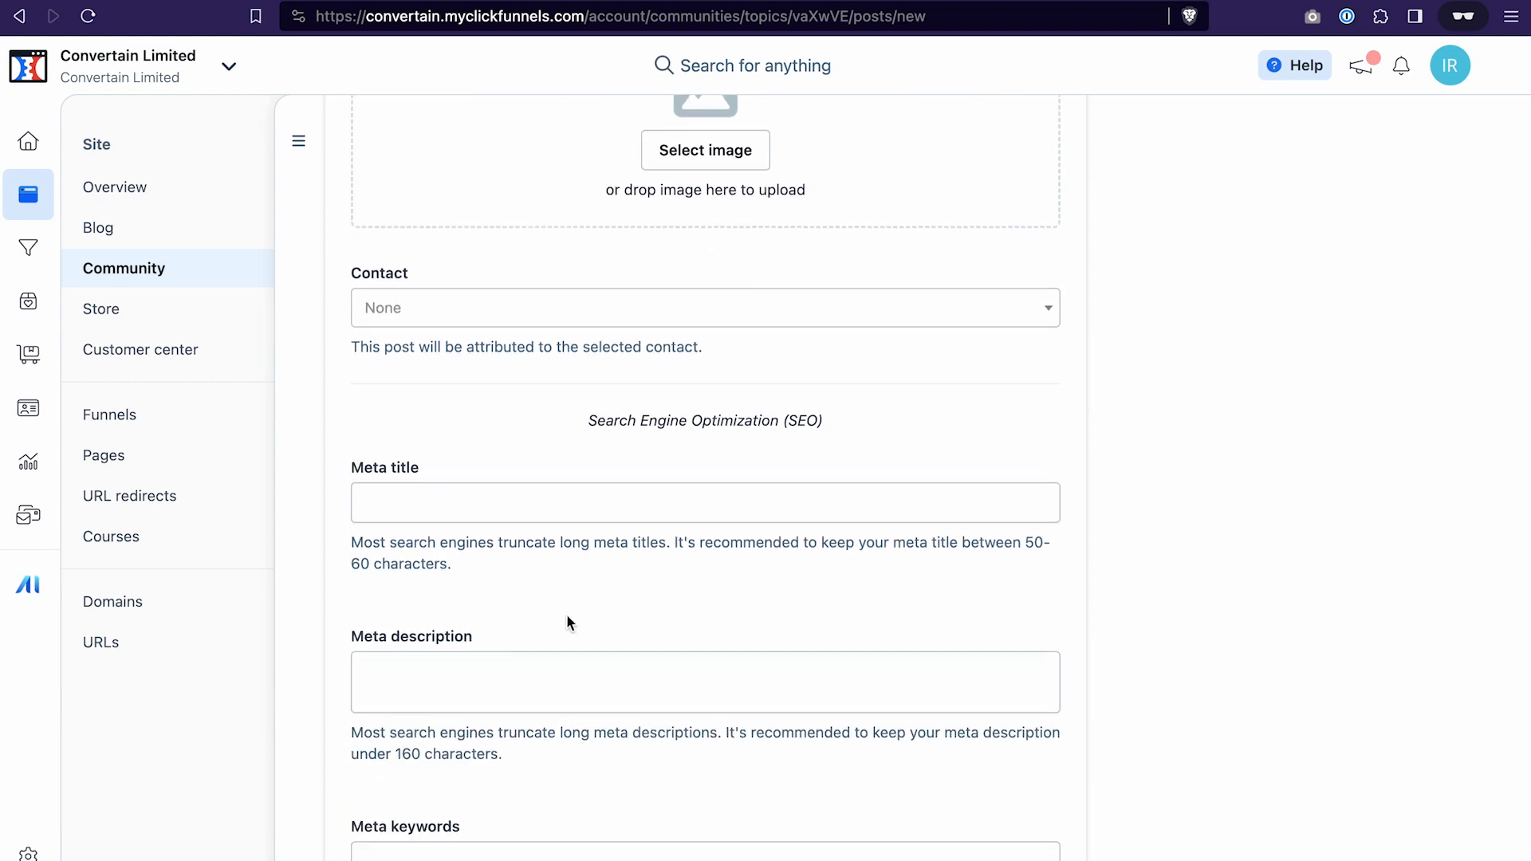
pyautogui.scroll(-3, 517, 636)
pyautogui.scroll(10, 1385, 424)
pyautogui.click(1436, 284)
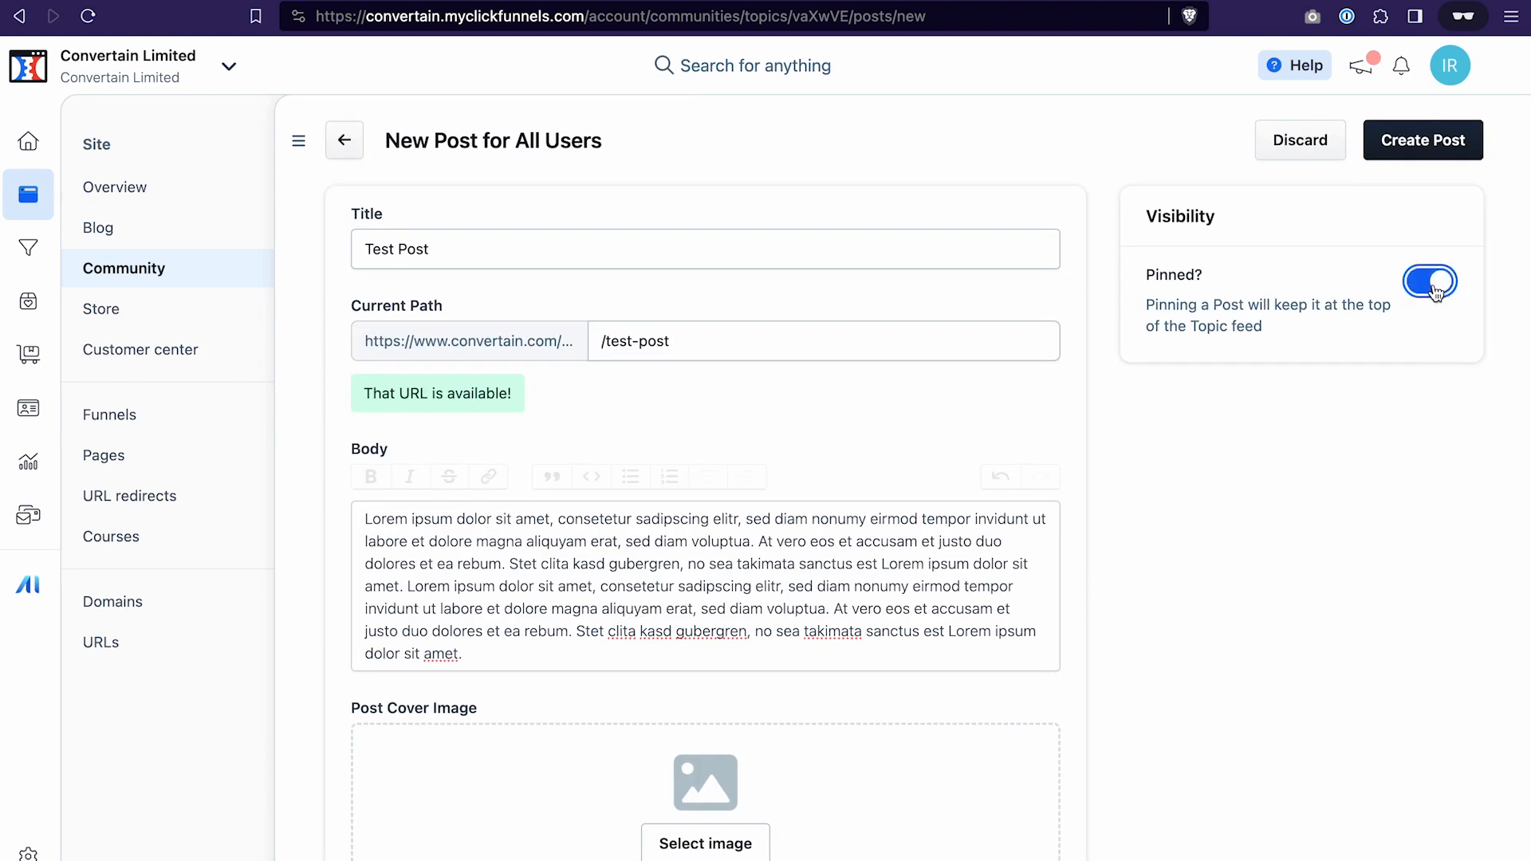
pyautogui.scroll(-3, 1221, 557)
pyautogui.scroll(3, 1222, 558)
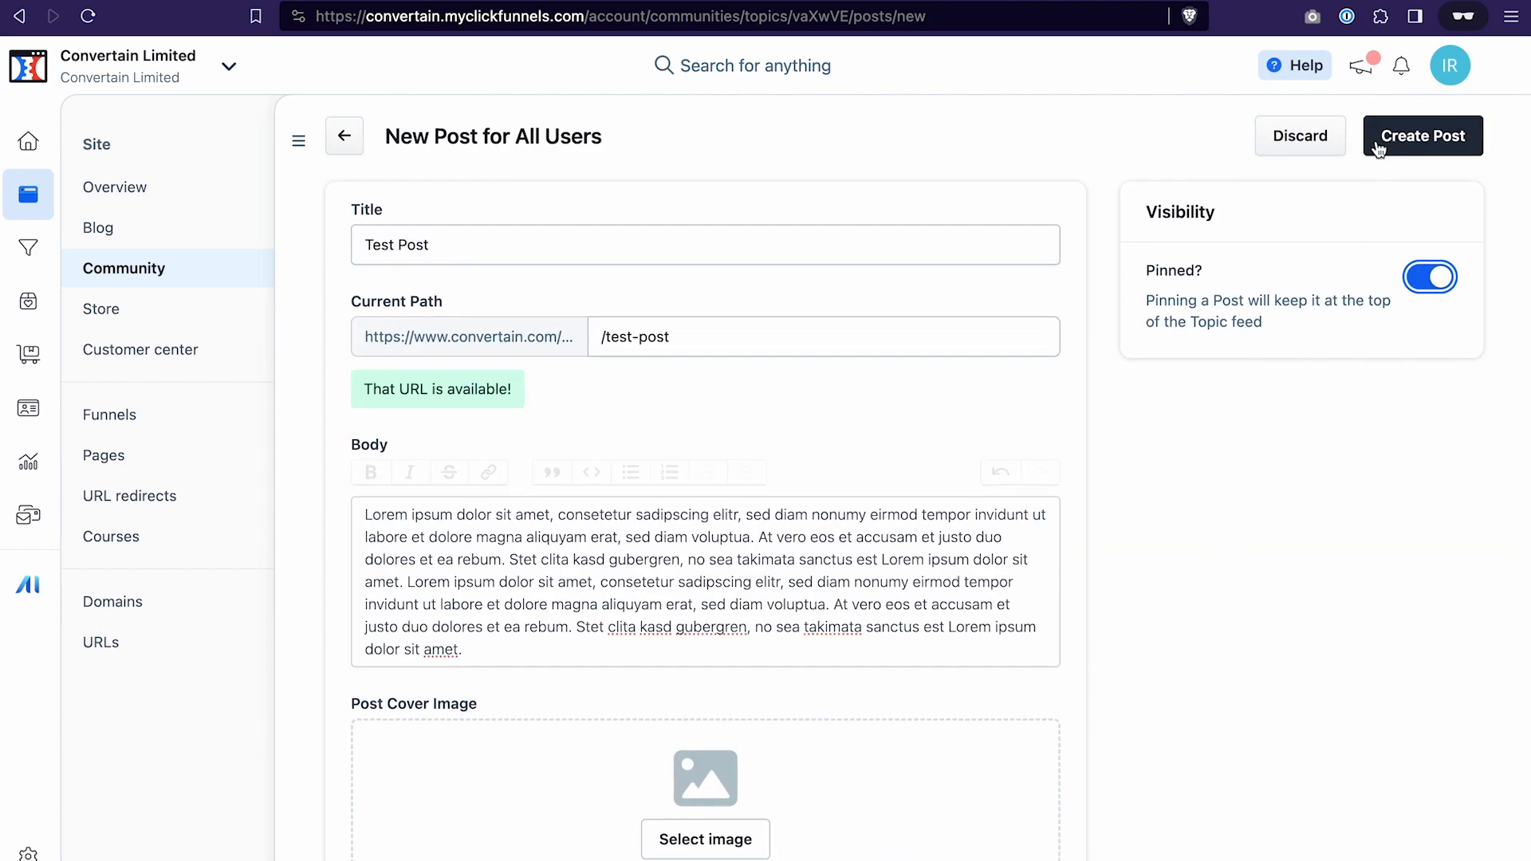
pyautogui.click(1426, 137)
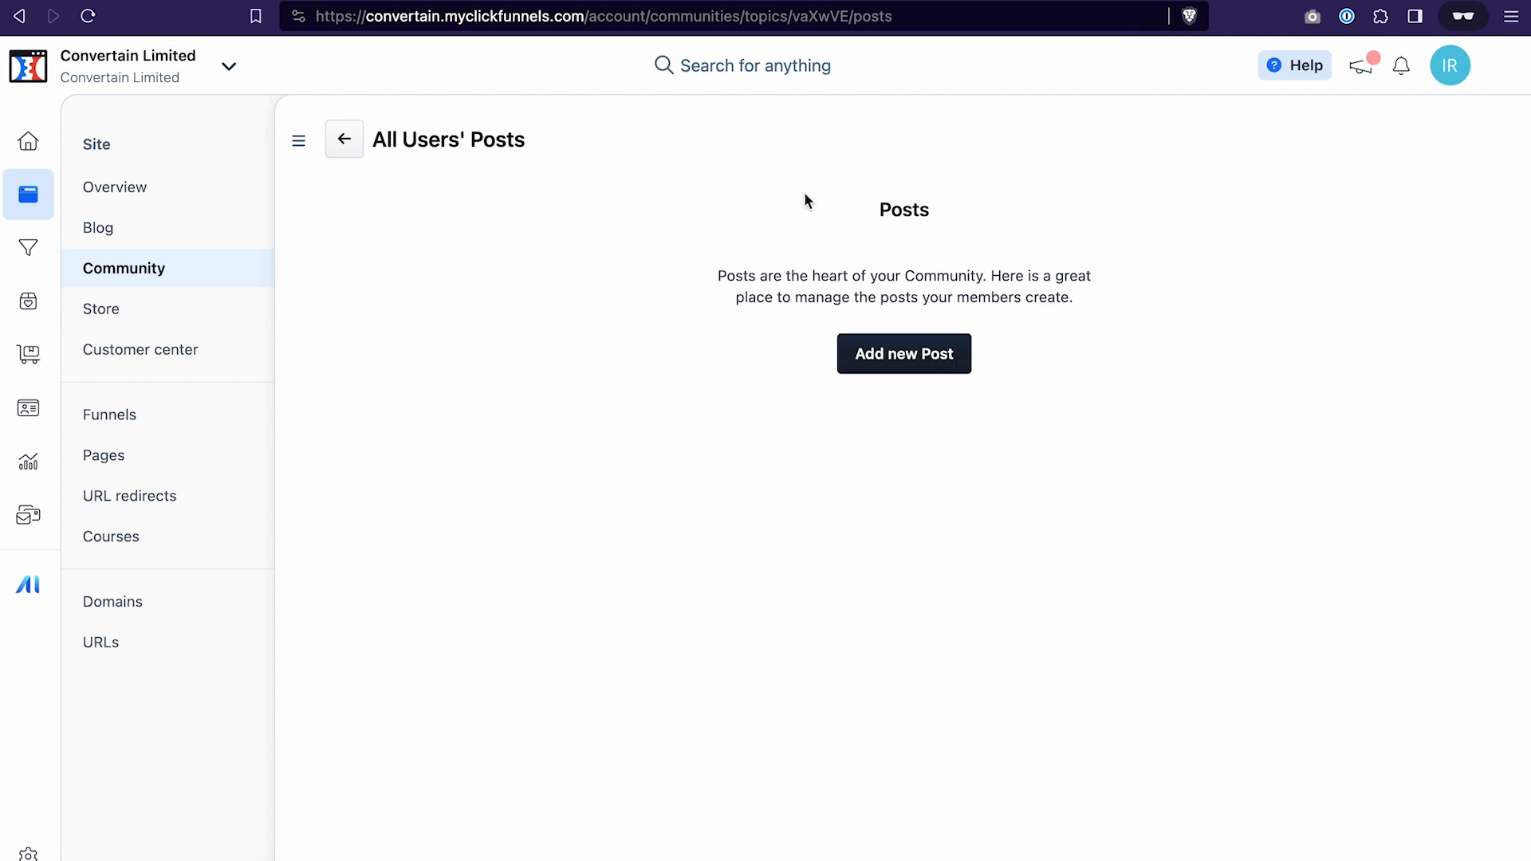
# Return to the My Community overview, view the live community, and open the new group there
pyautogui.click(346, 145)
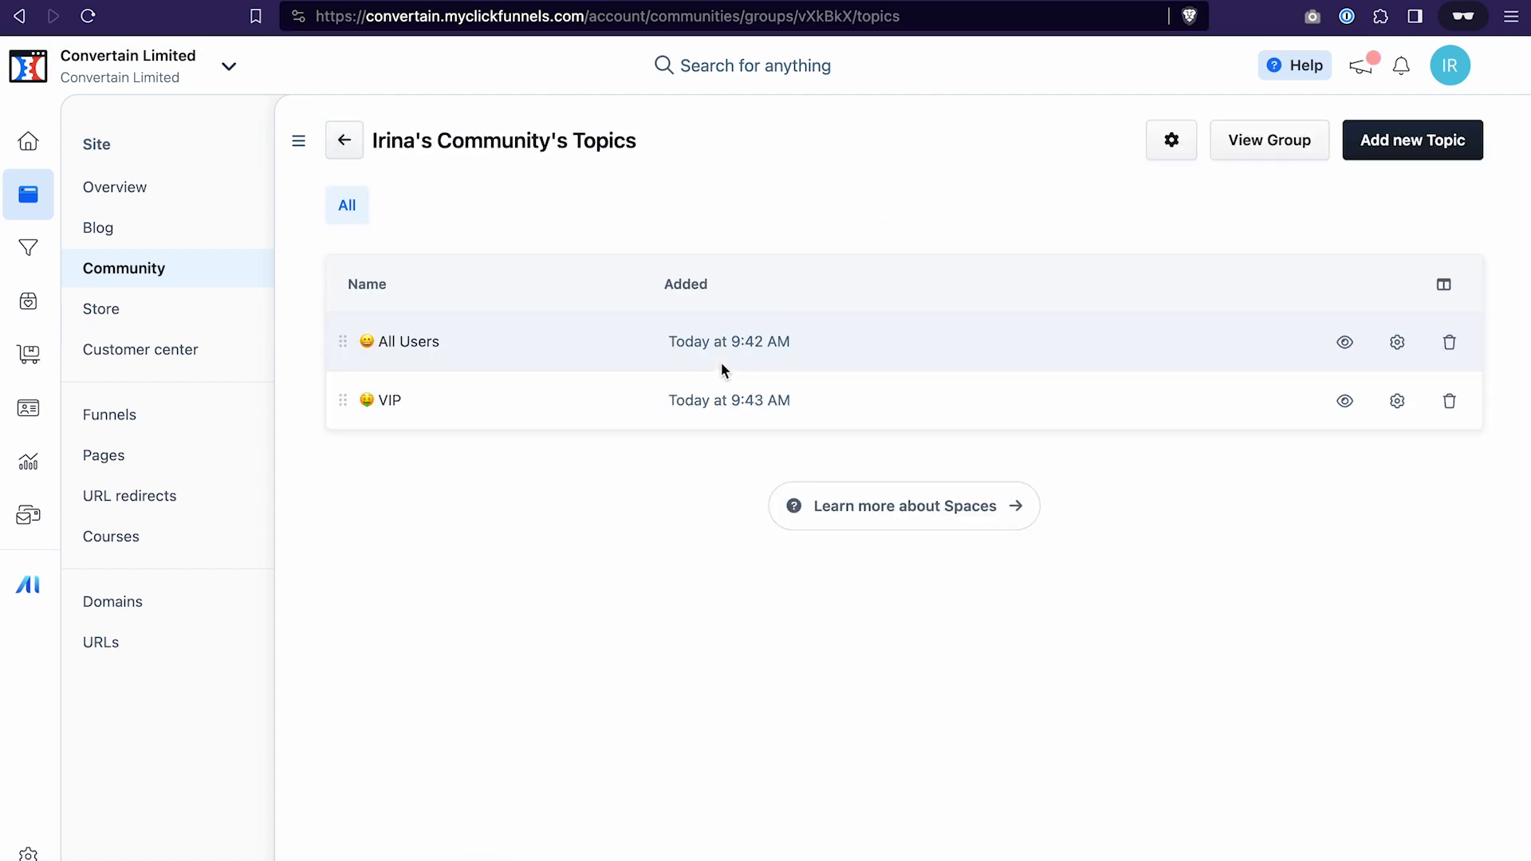
pyautogui.click(347, 142)
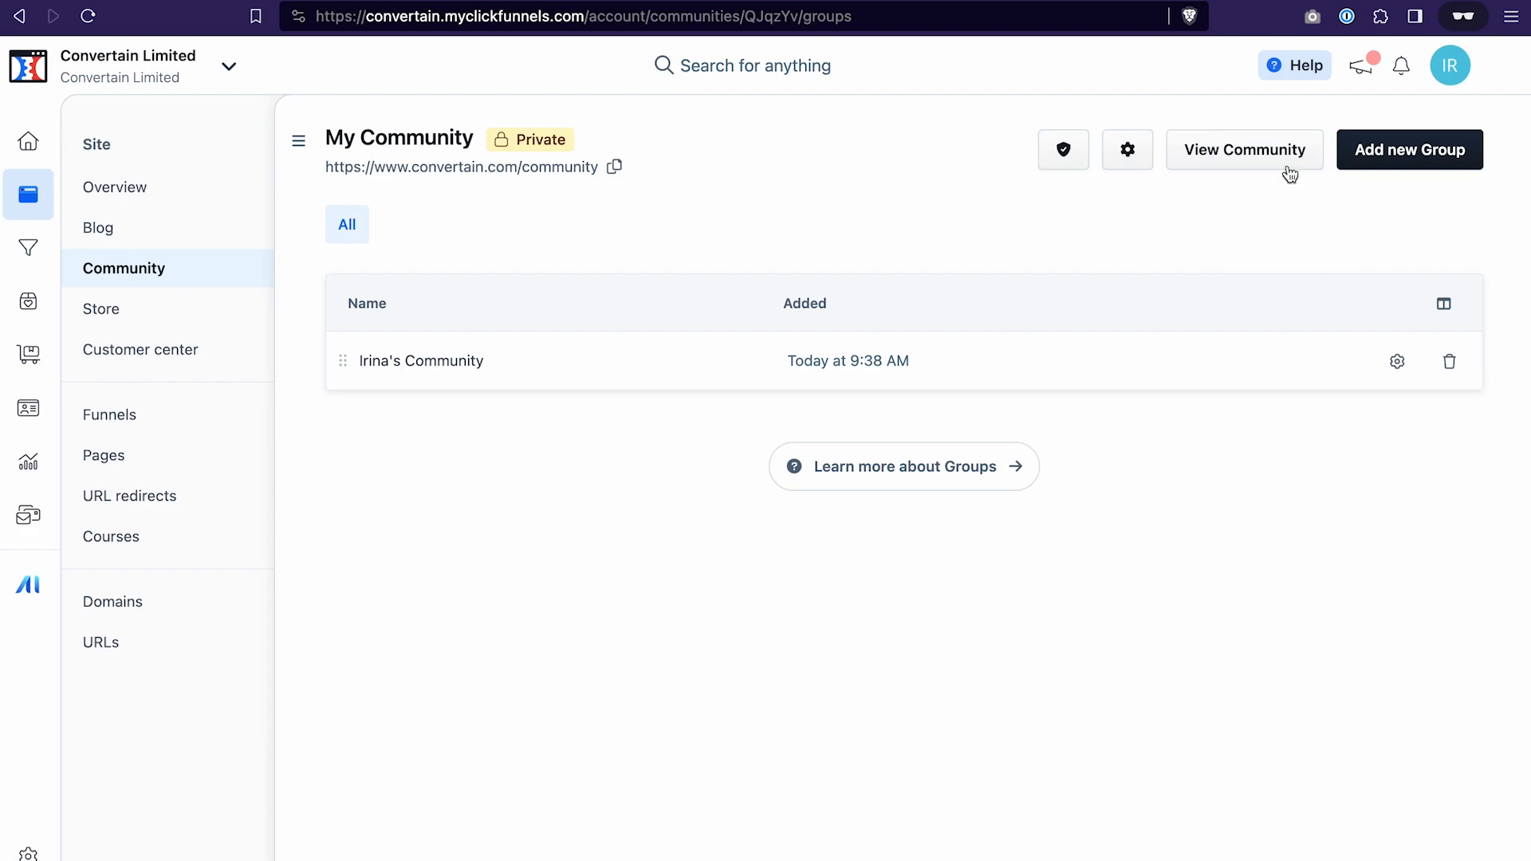
pyautogui.click(1275, 158)
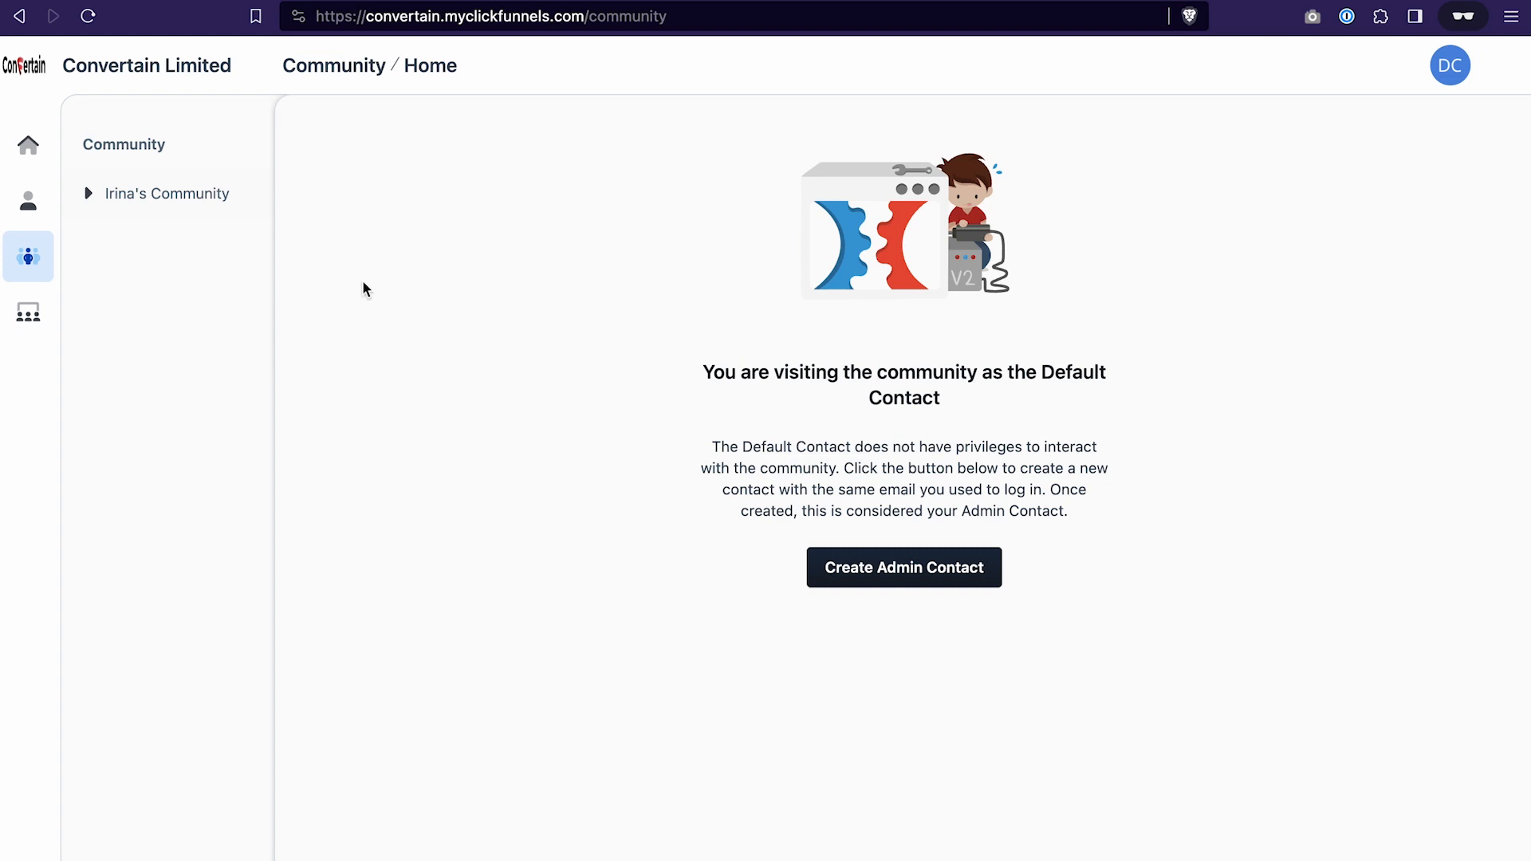
pyautogui.click(141, 197)
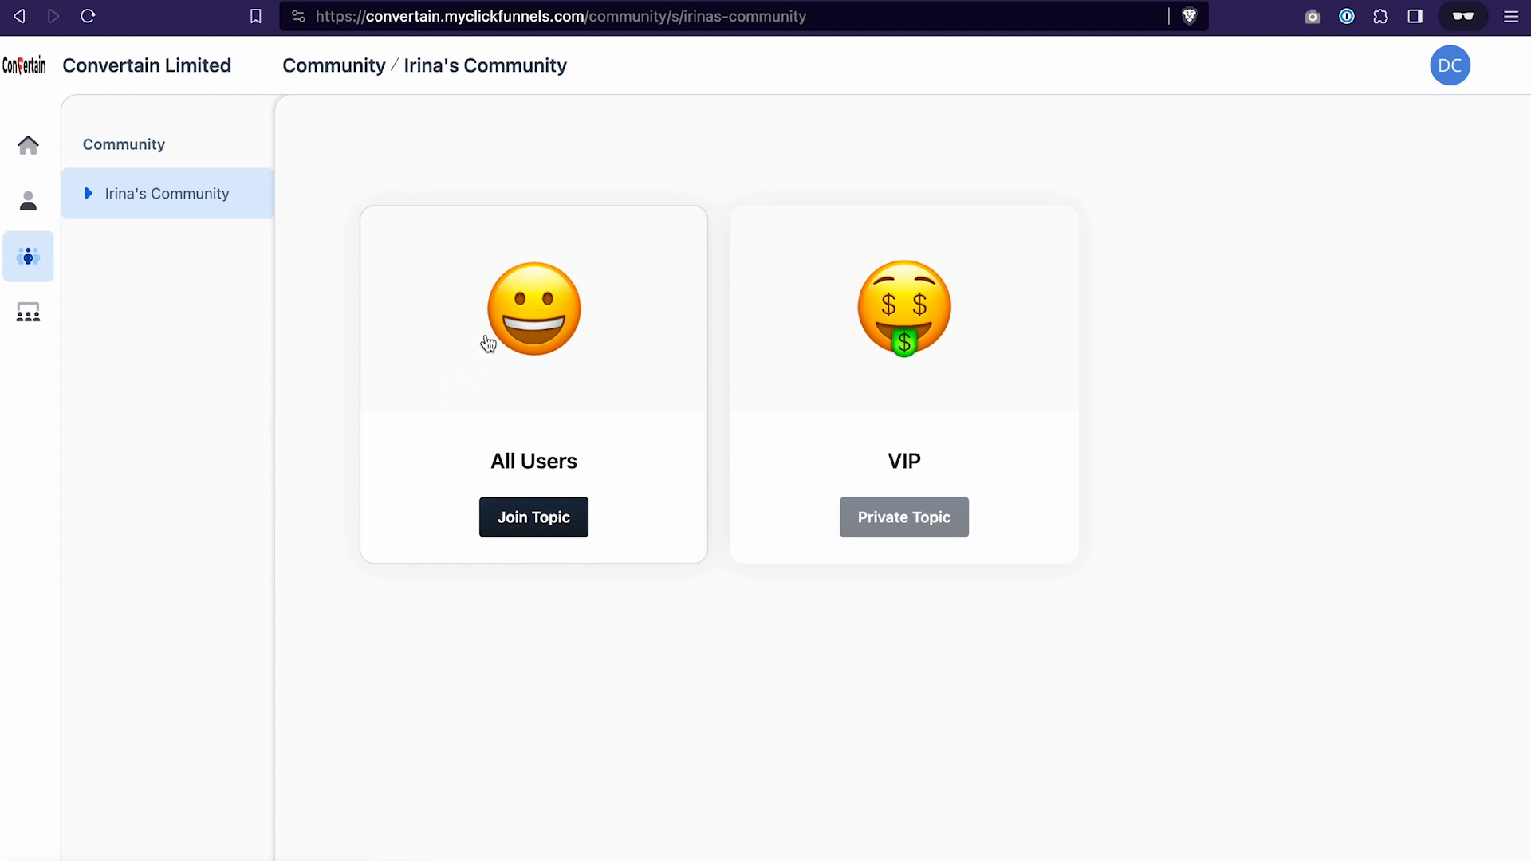
# Join the All Users topic in the live community and open it
pyautogui.click(537, 520)
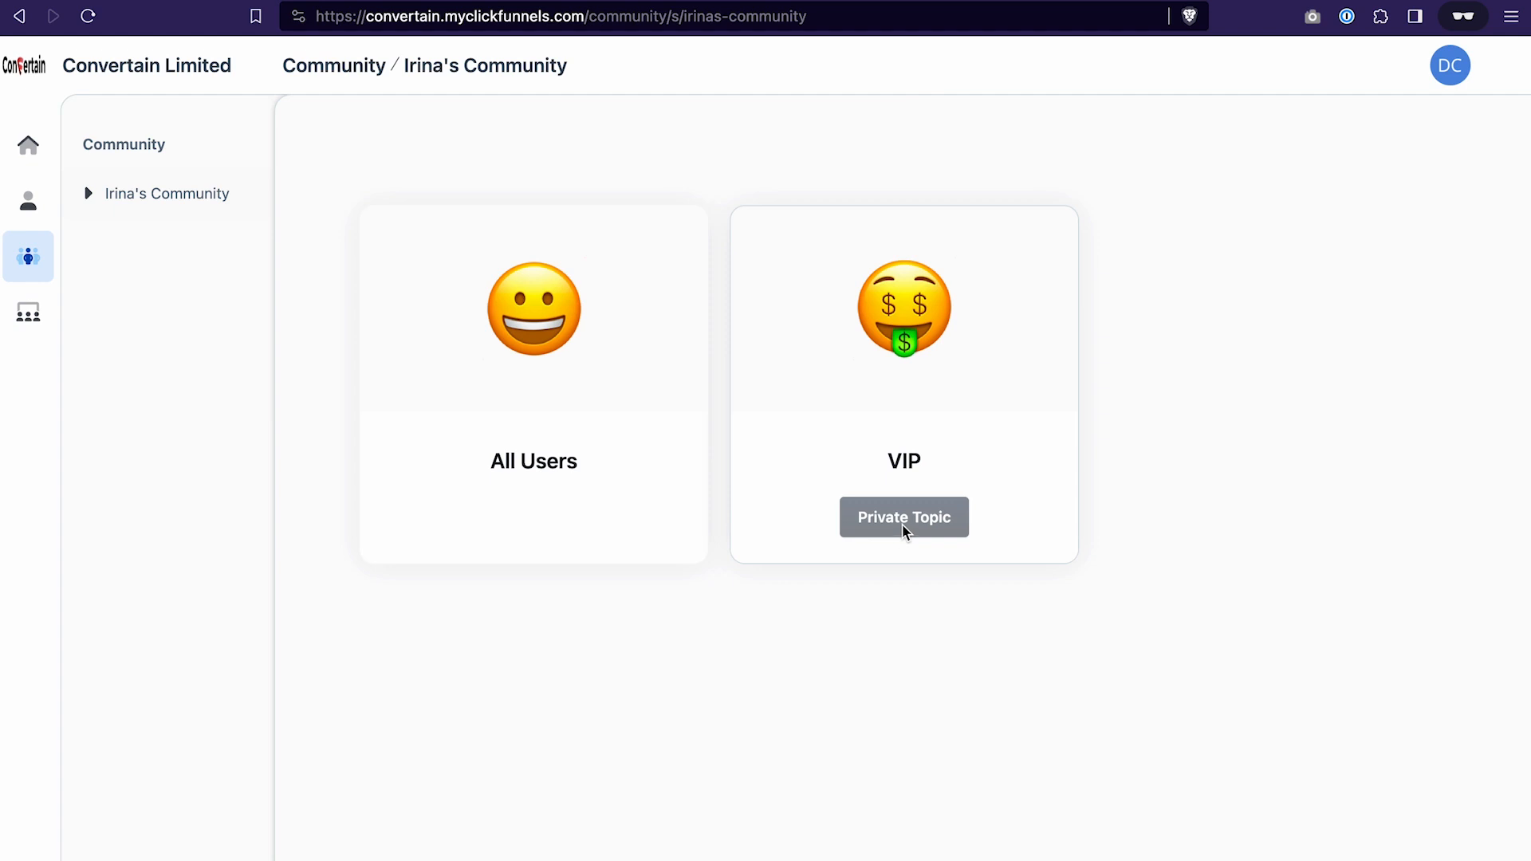
pyautogui.click(531, 462)
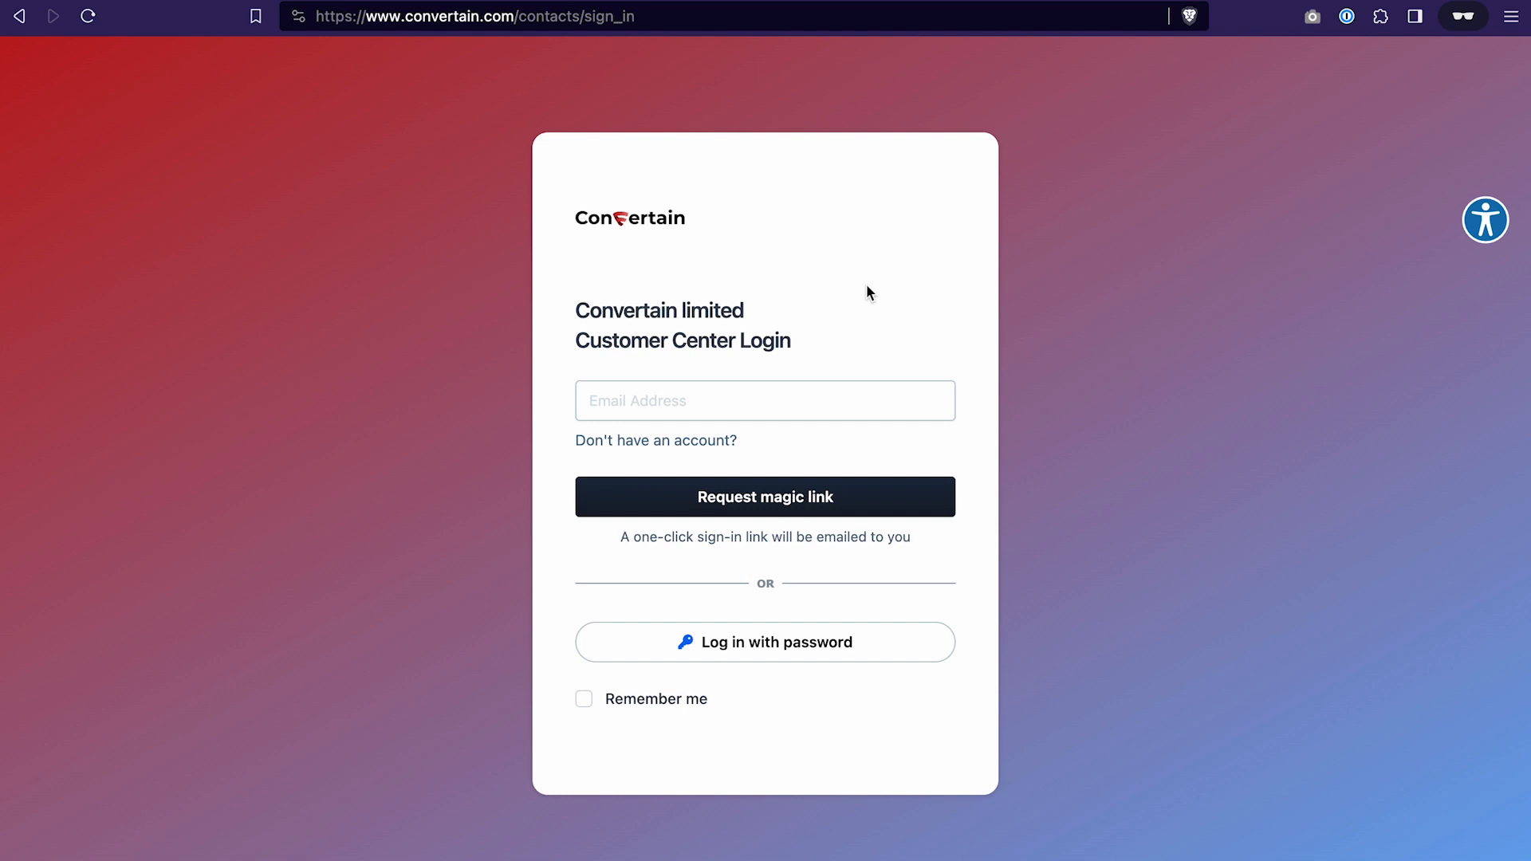
pyautogui.moveTo(576, 341); pyautogui.dragTo(807, 348)
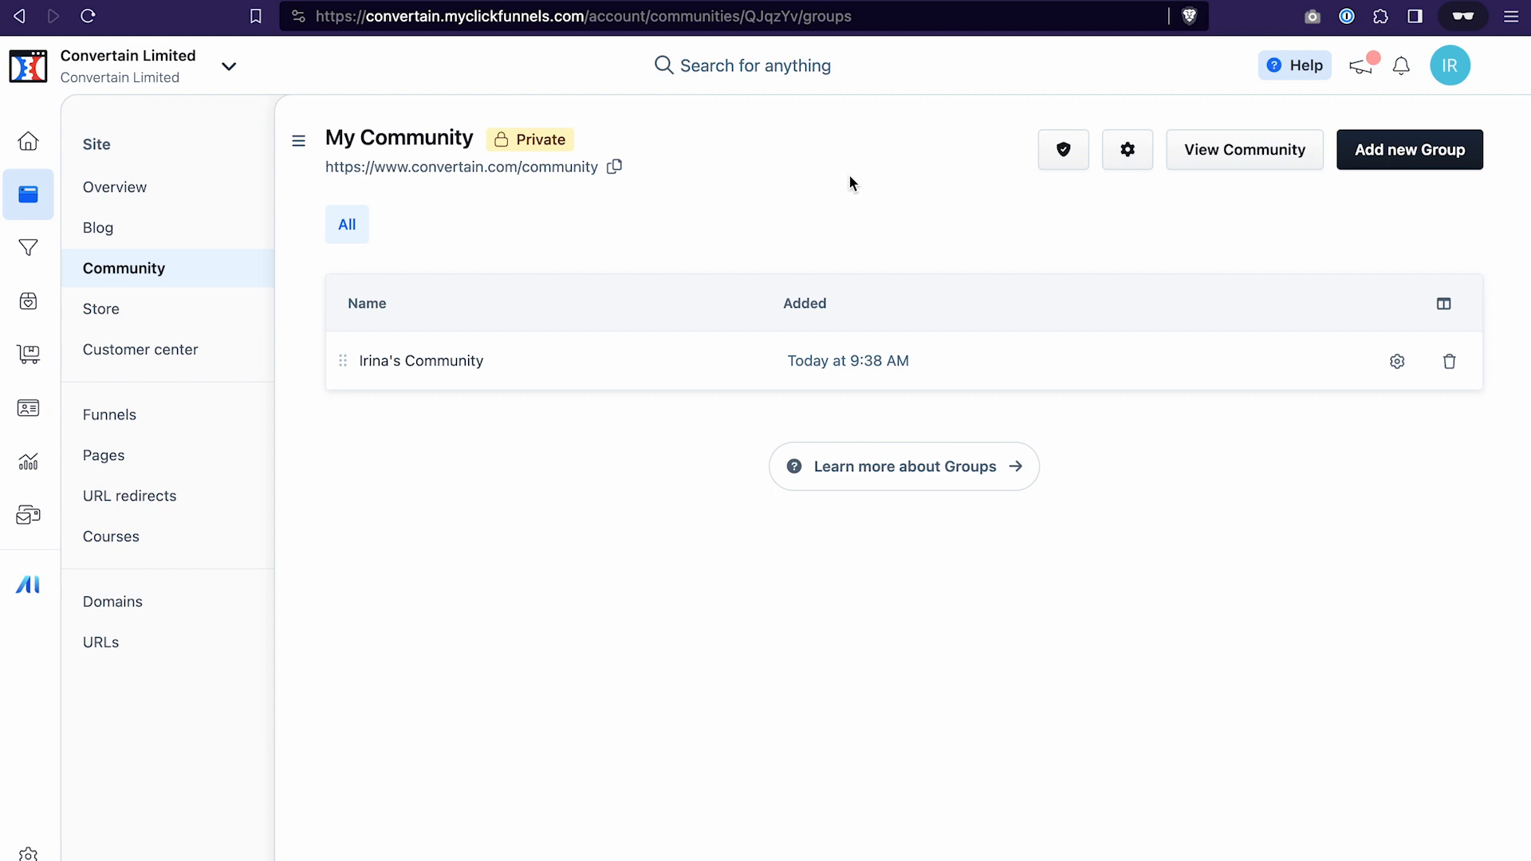
# Check the community's Reported Posts moderation list, then return to the community overview
pyautogui.click(1064, 155)
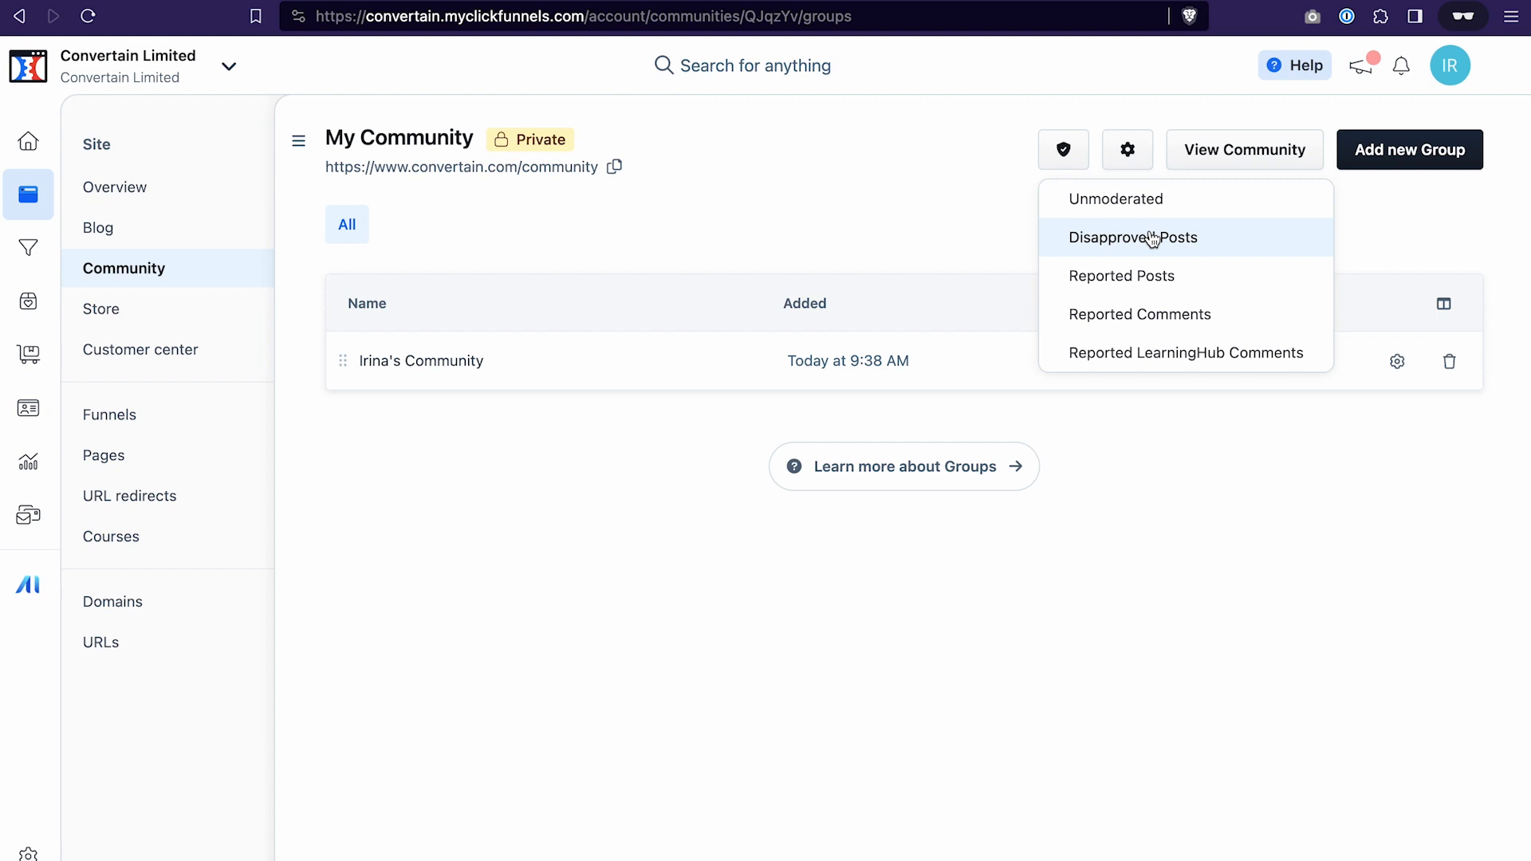
pyautogui.click(1150, 275)
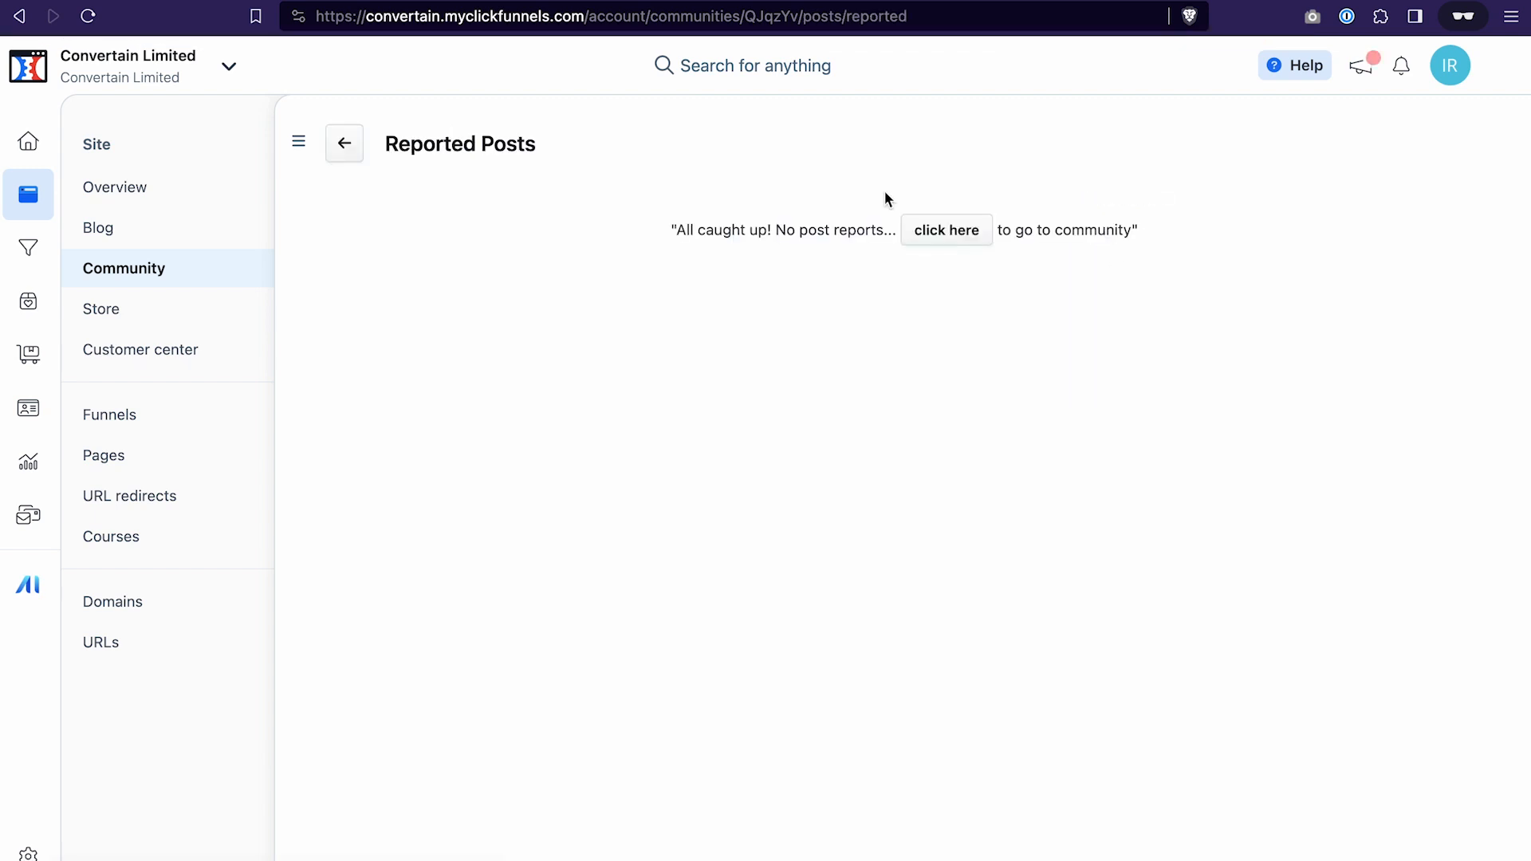
pyautogui.click(354, 151)
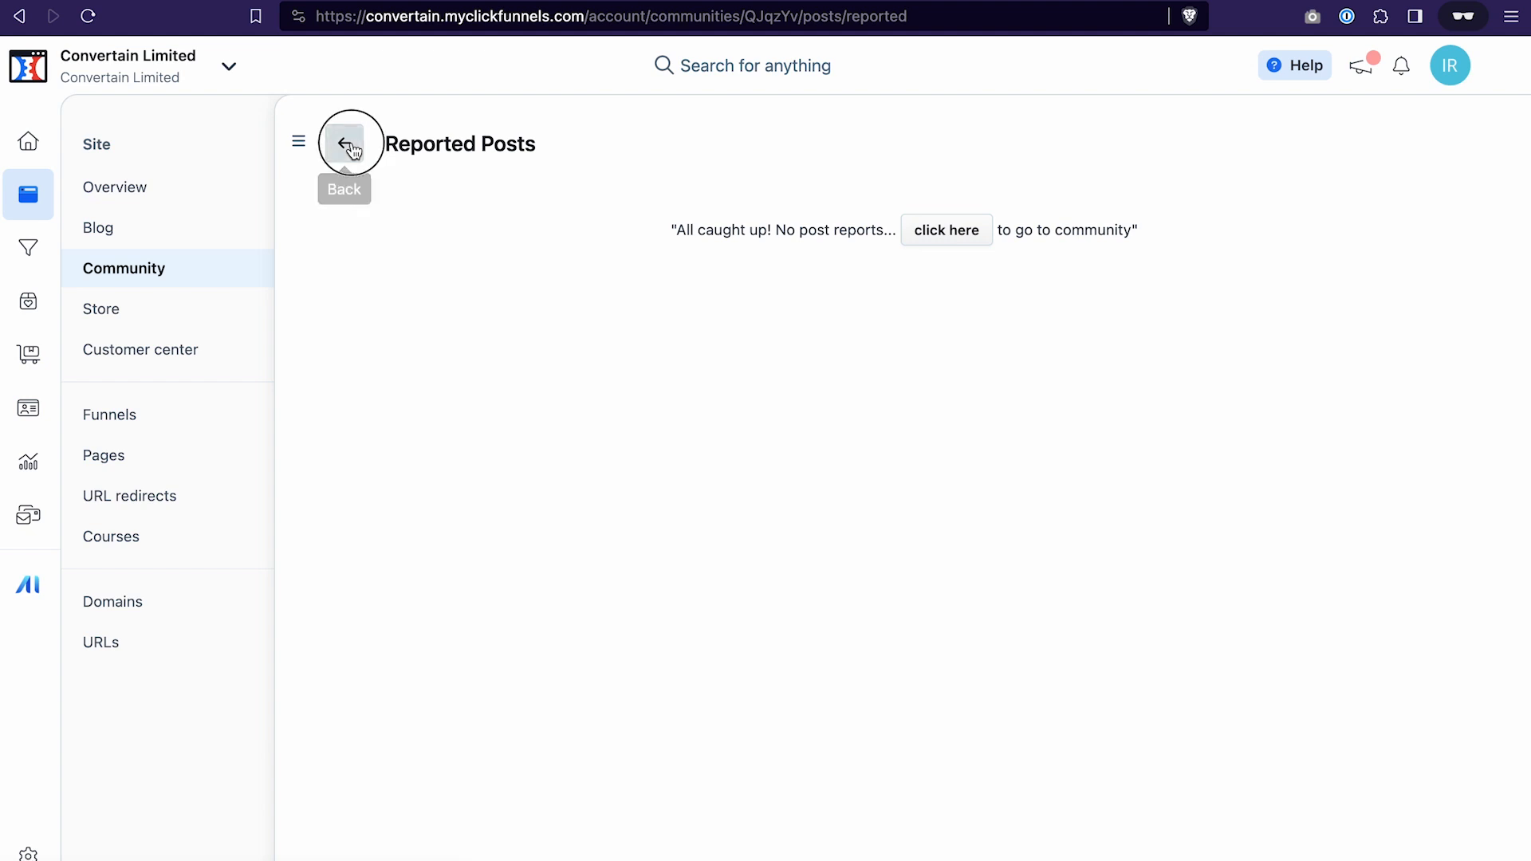